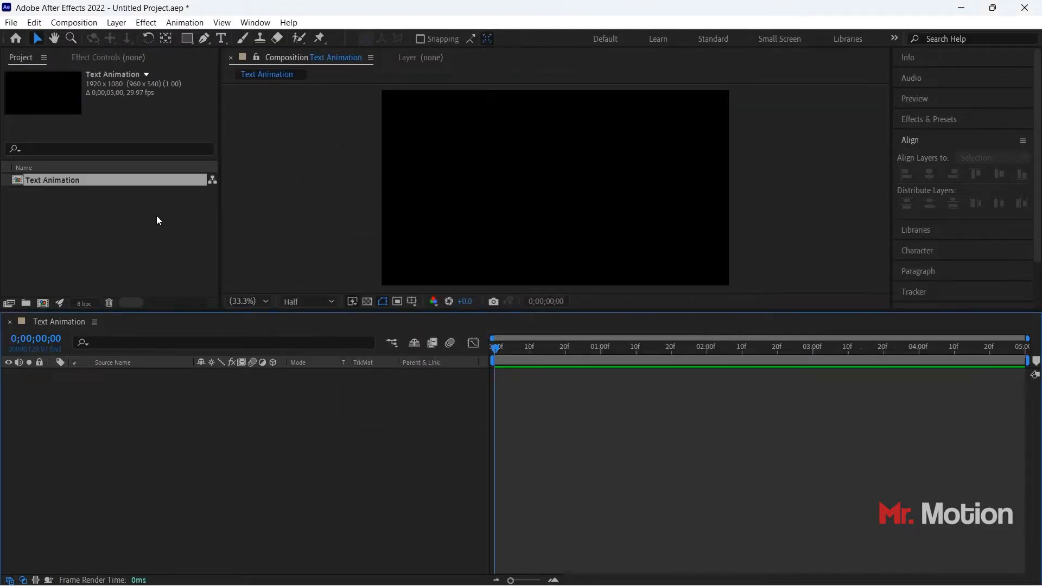
- Enlarge the composition preview area by reducing the timeline's height
{"action": "left_click", "coordinate": [158, 217]}
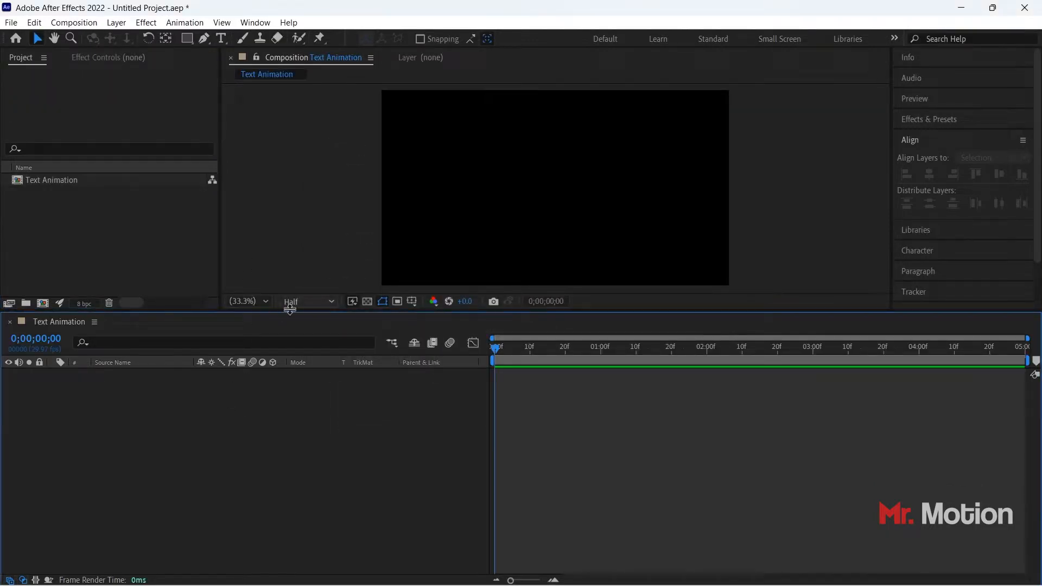
{"action": "left_click_drag", "start_coordinate": [330, 314], "coordinate": [332, 348]}
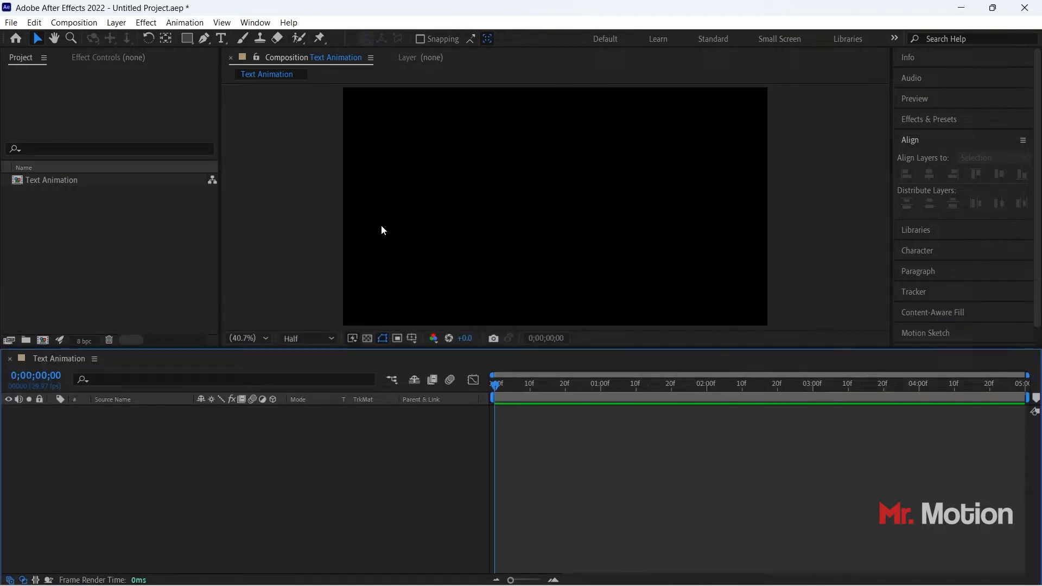
{"action": "key", "text": "space"}
{"action": "left_click_drag", "start_coordinate": [491, 238], "coordinate": [492, 236]}
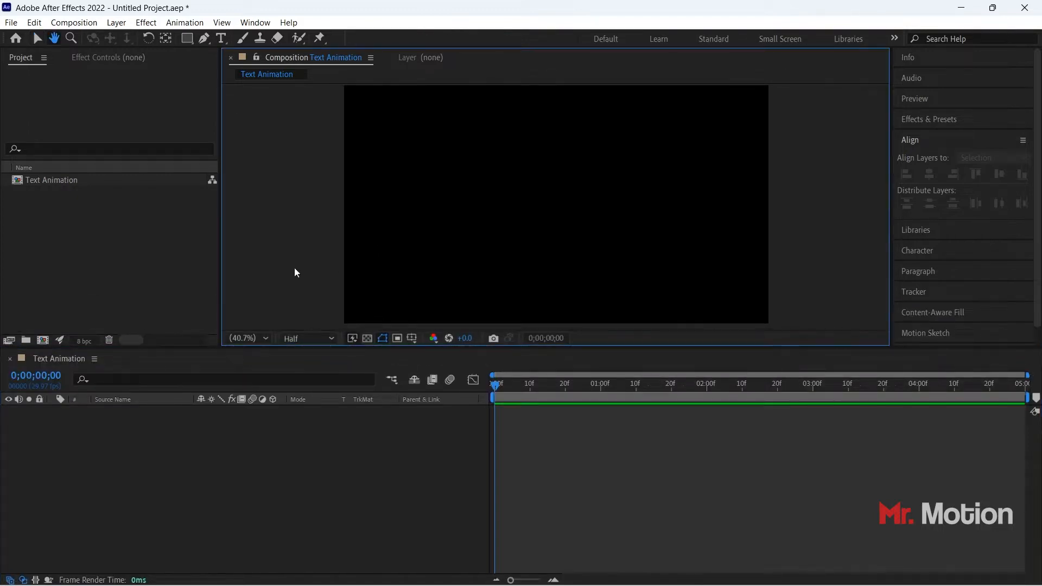
- Create a 1920 x 1080 px solid layer in the Text Animation composition with a deep cyan color
{"action": "right_click", "coordinate": [246, 464]}
{"action": "mouse_move", "coordinate": [296, 305]}
{"action": "left_click", "coordinate": [454, 341]}
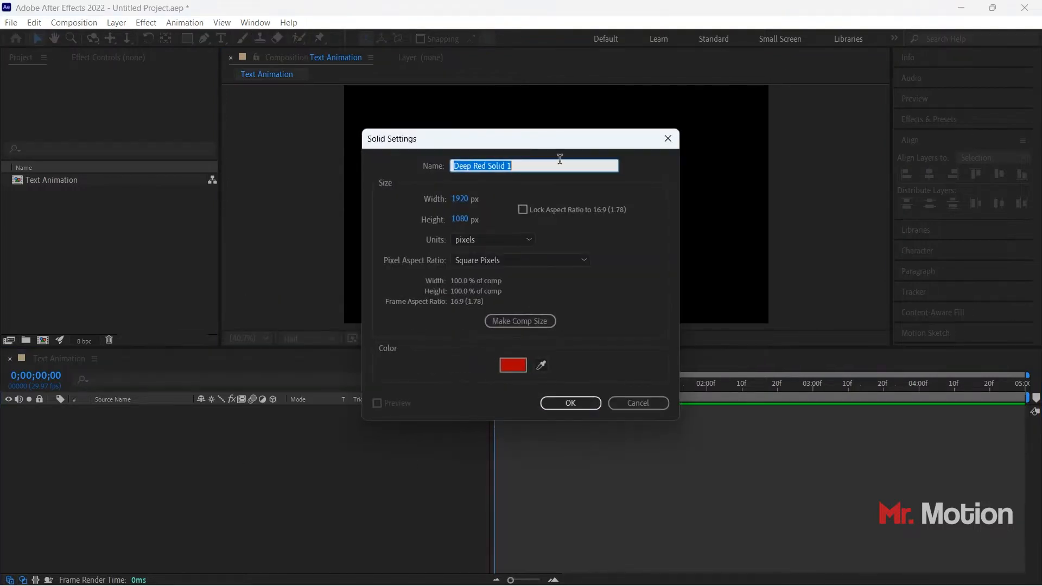
{"action": "left_click", "coordinate": [514, 368]}
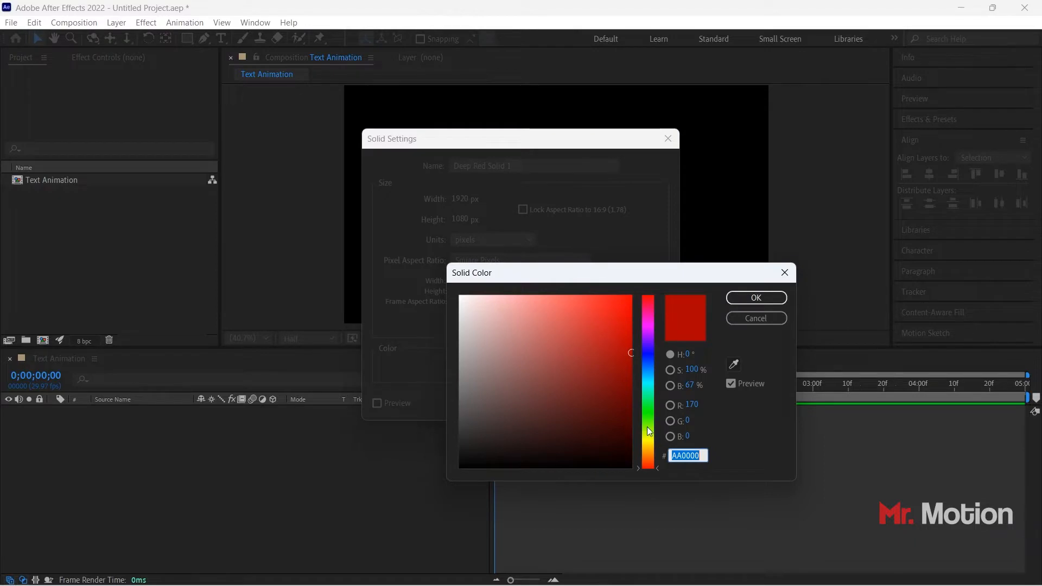
{"action": "left_click", "coordinate": [646, 385]}
{"action": "left_click_drag", "start_coordinate": [600, 356], "coordinate": [639, 383]}
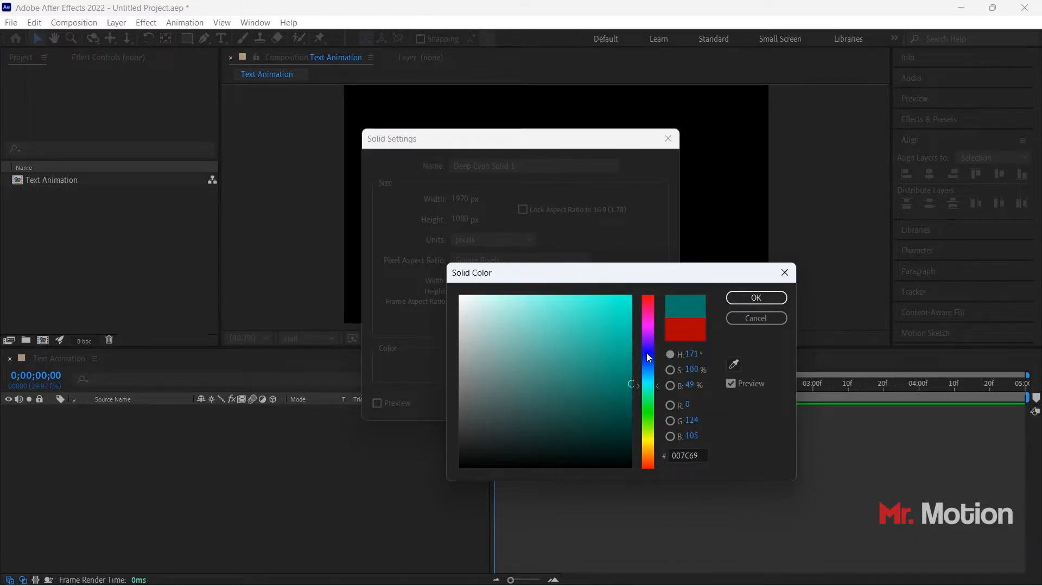
{"action": "left_click", "coordinate": [648, 317]}
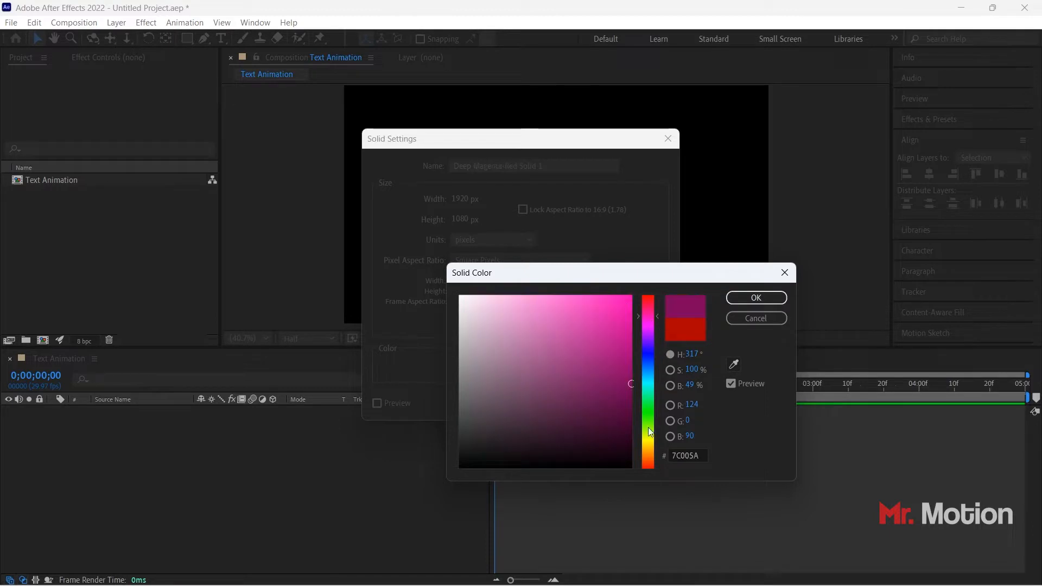
{"action": "left_click", "coordinate": [648, 379]}
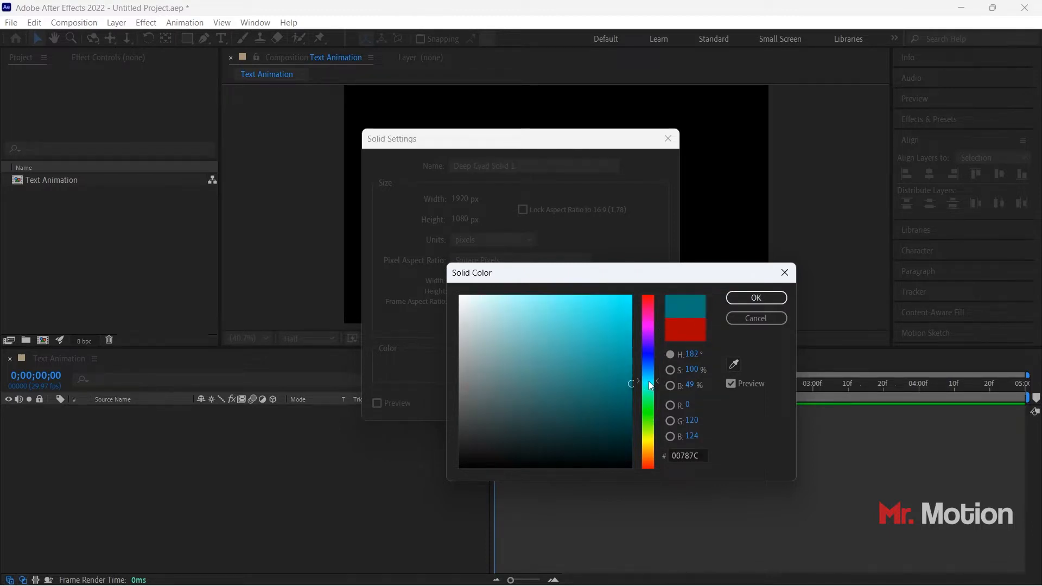
{"action": "left_click", "coordinate": [746, 297]}
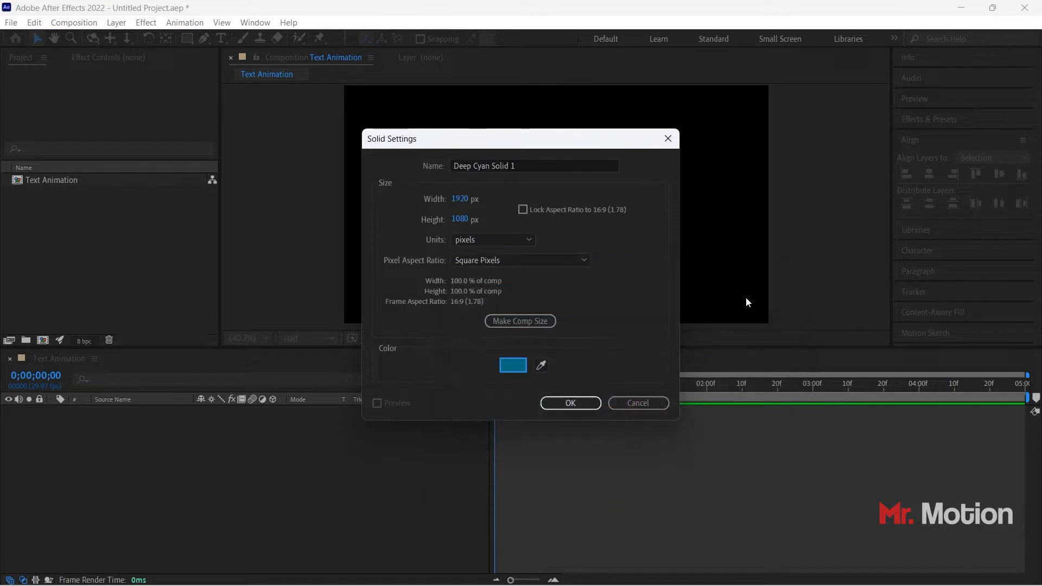
{"action": "left_click", "coordinate": [561, 404]}
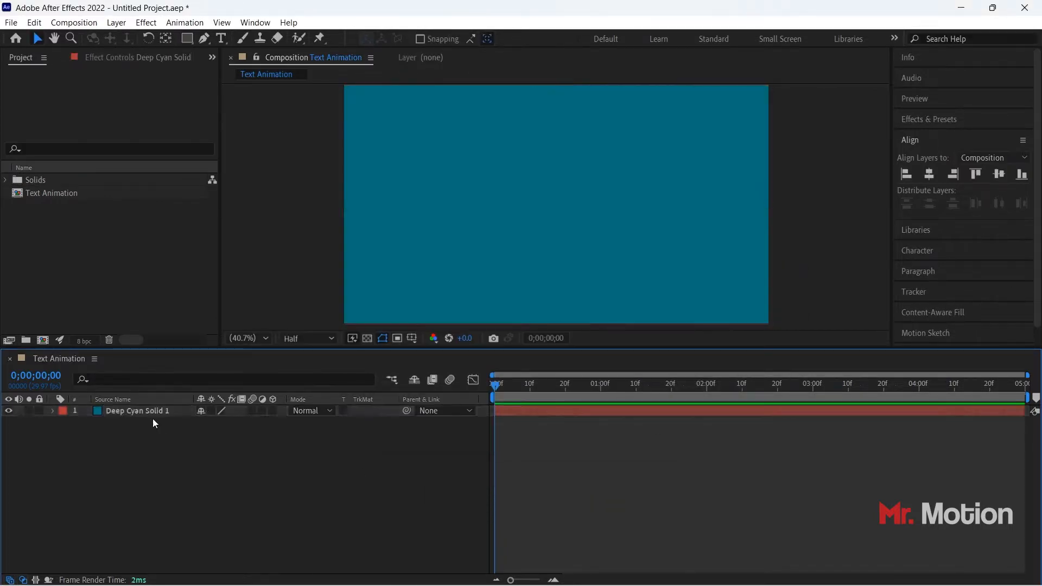
- Rename the cyan solid layer as Background
{"action": "left_click", "coordinate": [149, 409]}
{"action": "key", "text": "Return"}
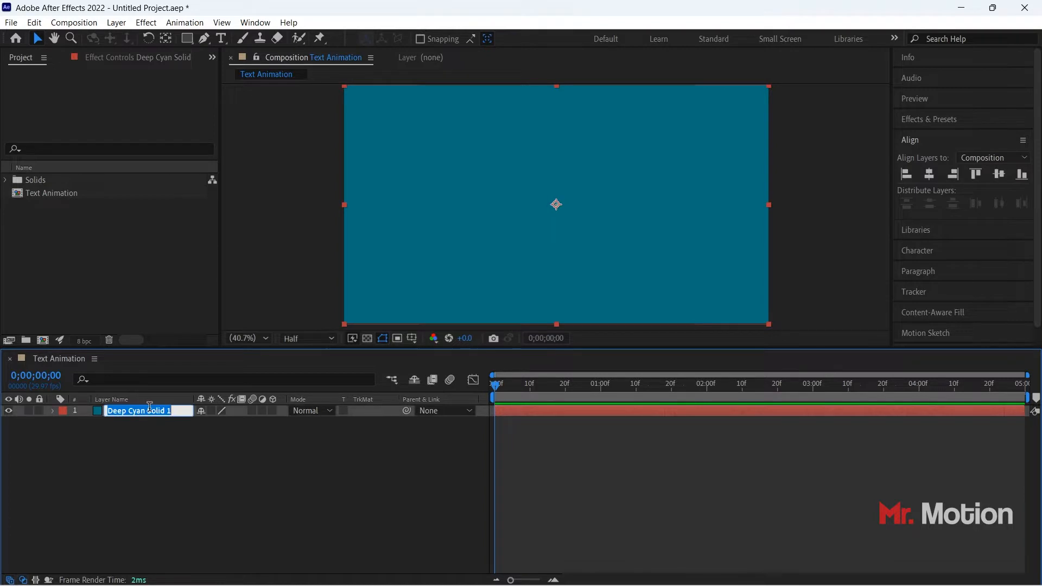
{"action": "type", "text": "Background"}
{"action": "key", "text": "Return"}
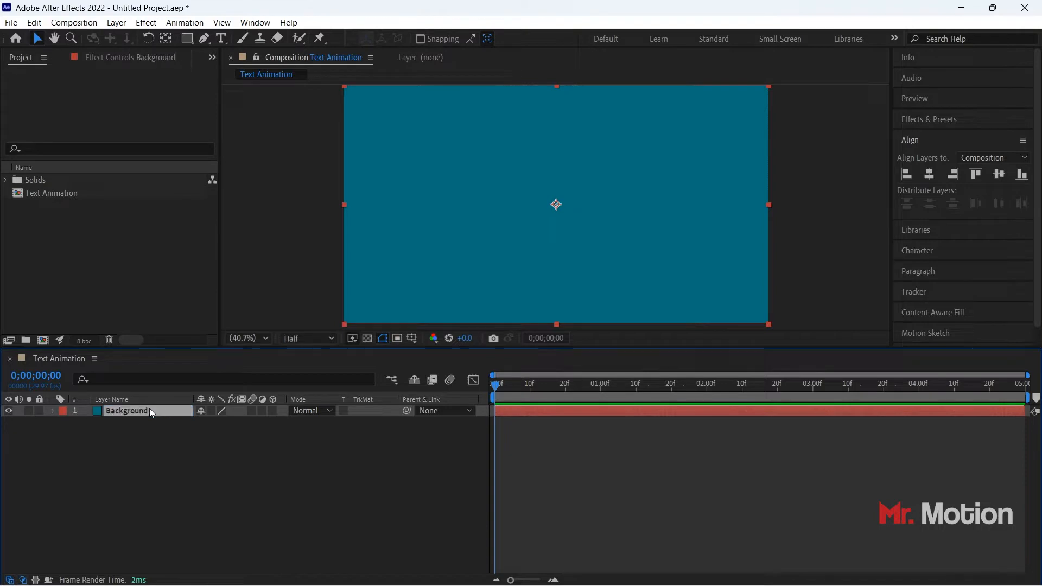
- Add a new text layer above the background containing the text "Motion." and return to the Selection tool
{"action": "left_click", "coordinate": [225, 484]}
{"action": "right_click", "coordinate": [235, 484]}
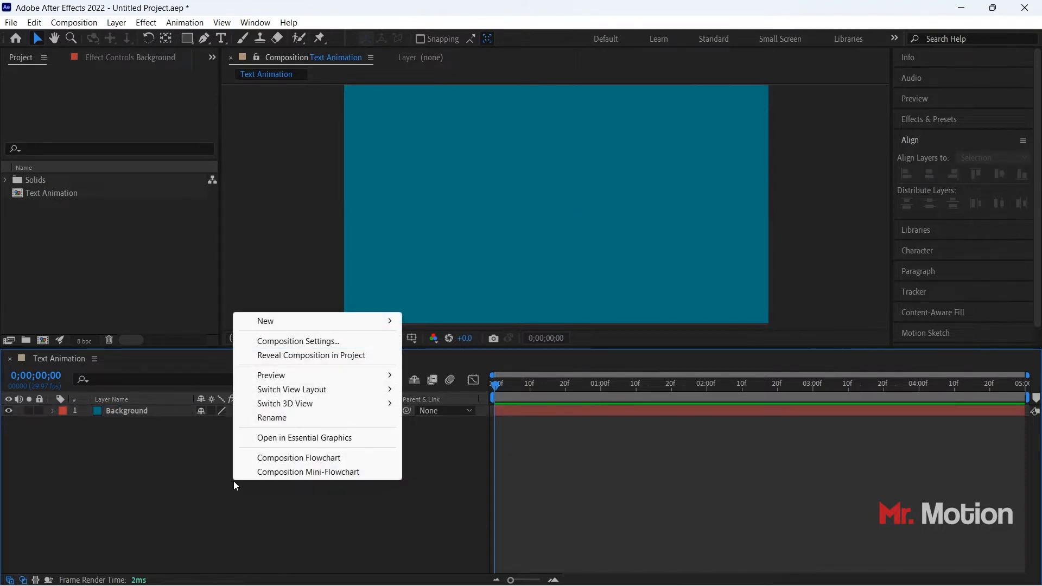
{"action": "mouse_move", "coordinate": [269, 323]}
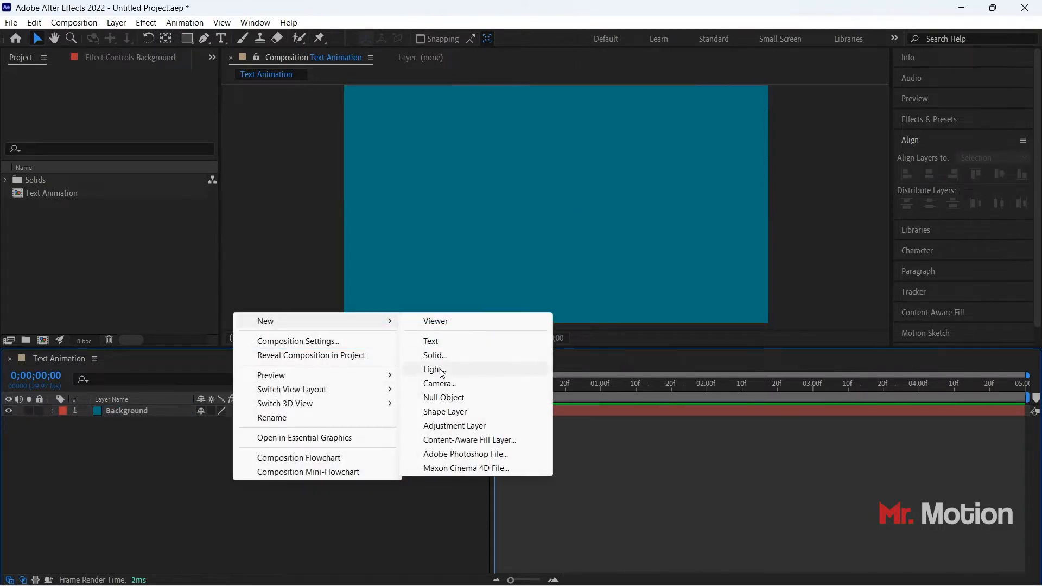
{"action": "left_click", "coordinate": [431, 343]}
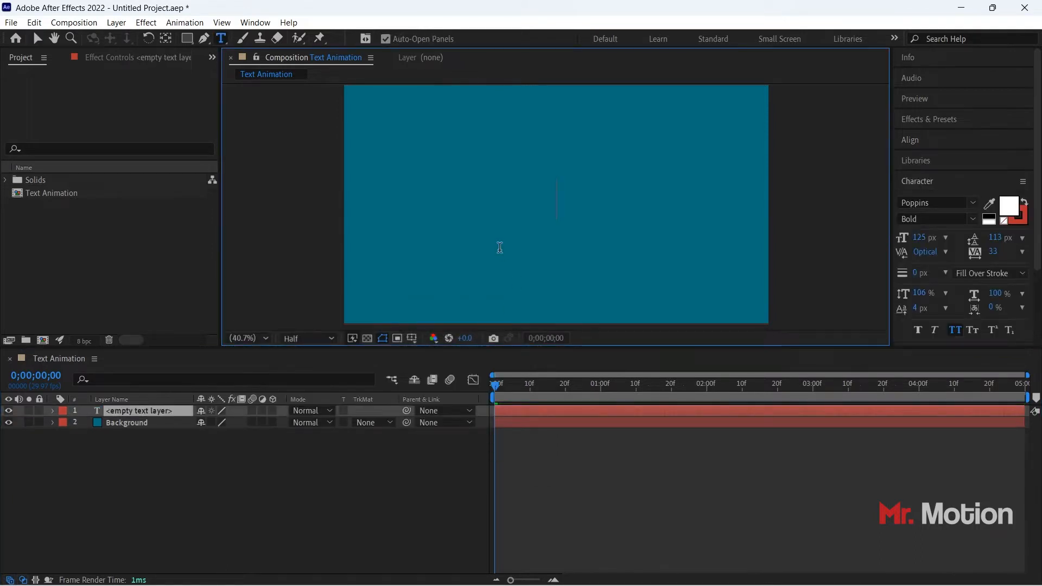
{"action": "type", "text": "Motion"}
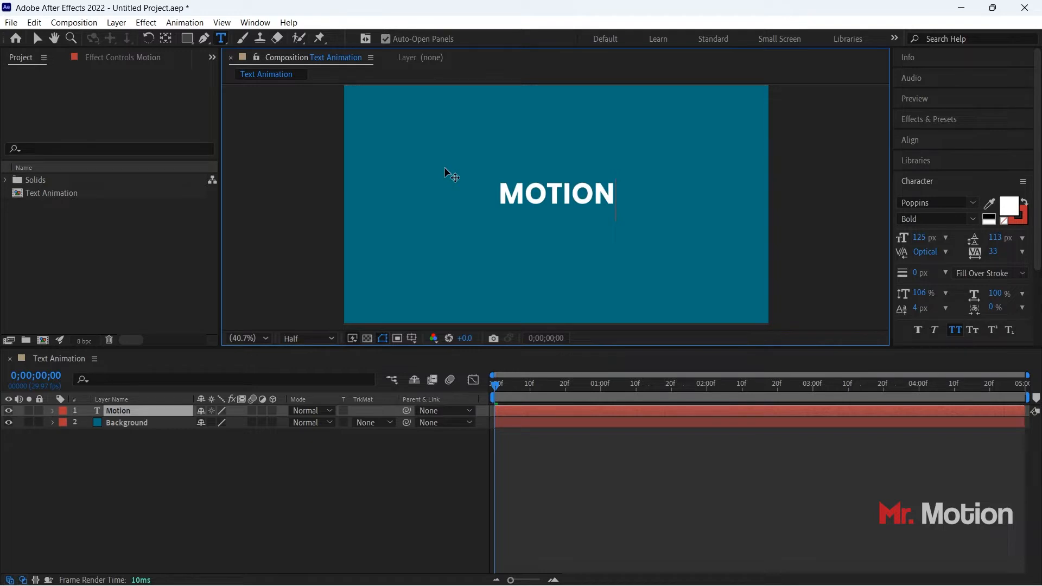
{"action": "left_click", "coordinate": [38, 38]}
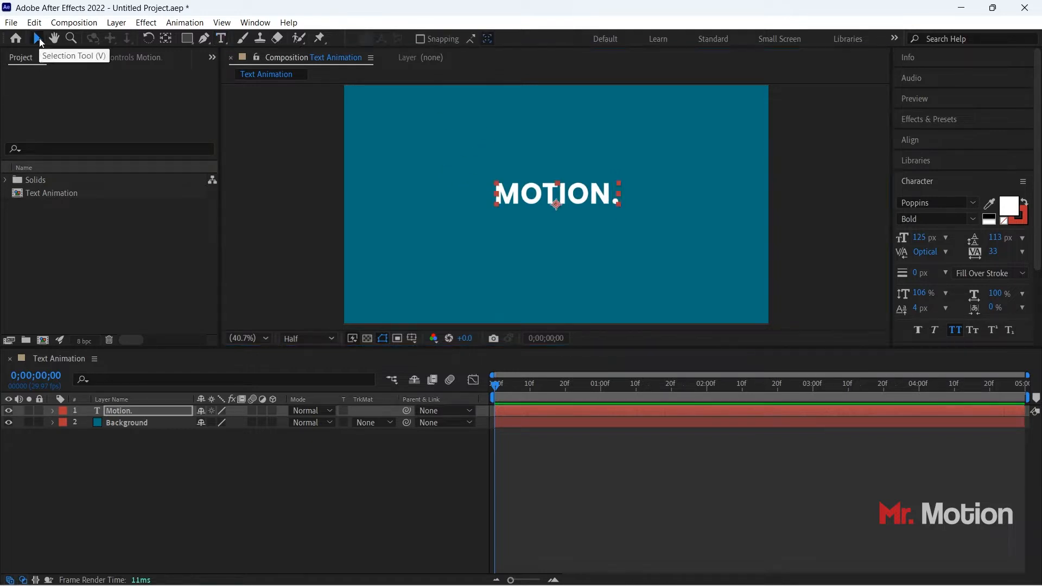
- Center the "Motion." text horizontally and vertically in the composition
{"action": "left_click", "coordinate": [922, 140]}
{"action": "left_click", "coordinate": [929, 174]}
{"action": "left_click", "coordinate": [999, 174]}
{"action": "left_click", "coordinate": [820, 196]}
{"action": "left_click", "coordinate": [608, 196]}
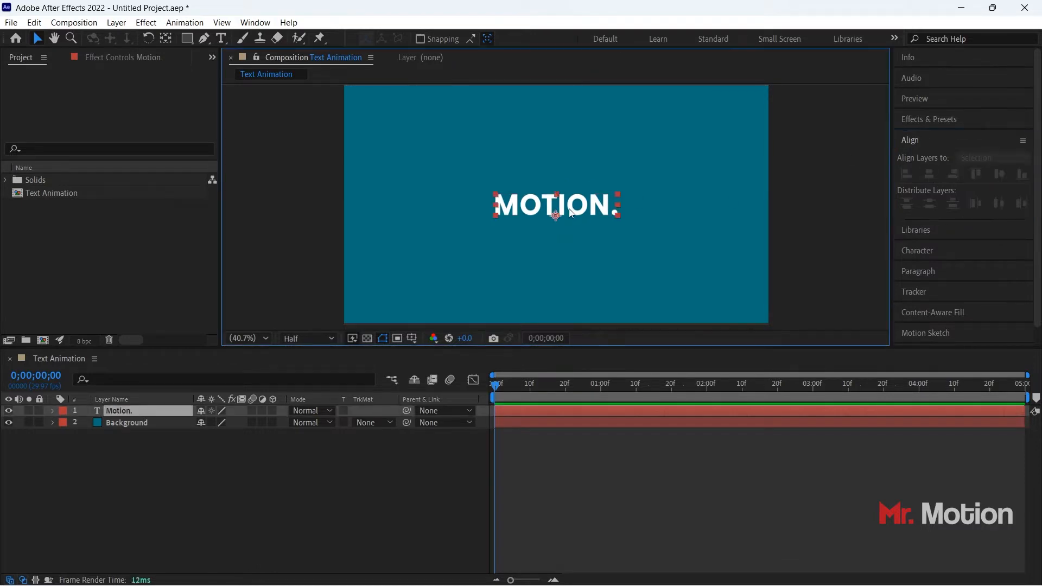
- Expand the "Motion." layer's text properties and add a Tracking animator
{"action": "left_click", "coordinate": [52, 411]}
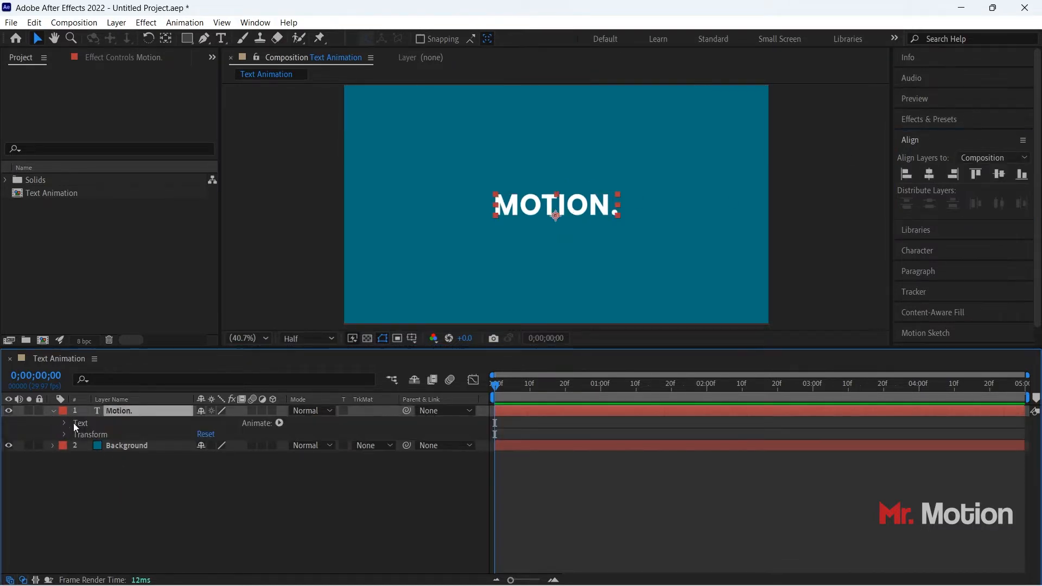
{"action": "left_click", "coordinate": [279, 423]}
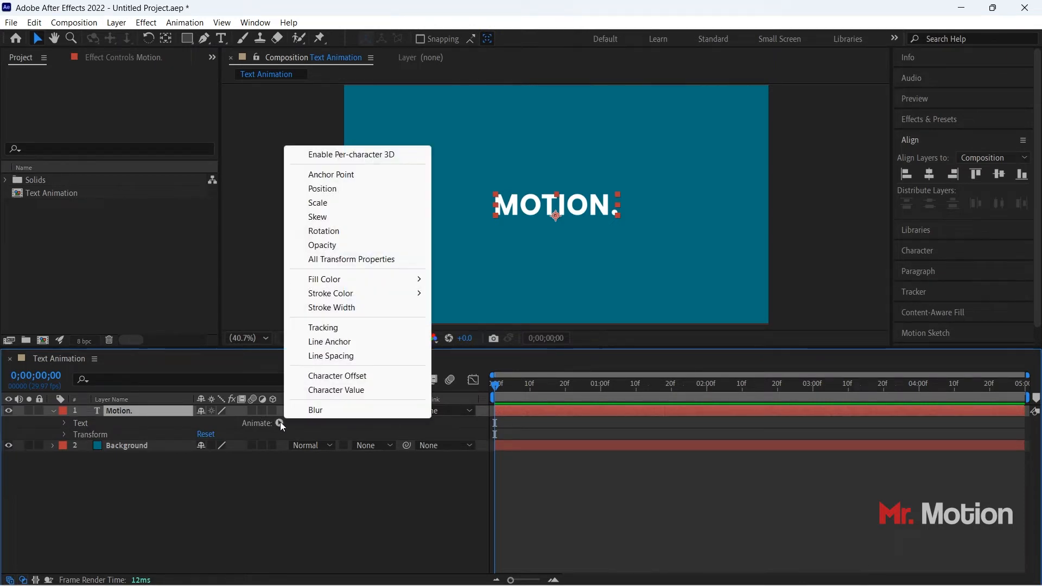
{"action": "left_click", "coordinate": [62, 422]}
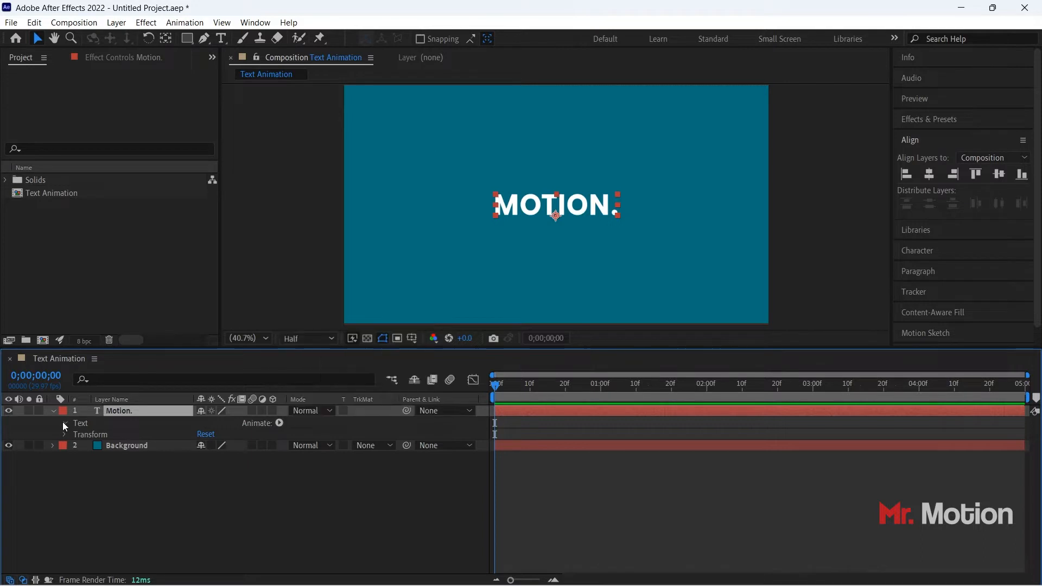
{"action": "left_click", "coordinate": [63, 422]}
{"action": "left_click", "coordinate": [282, 424]}
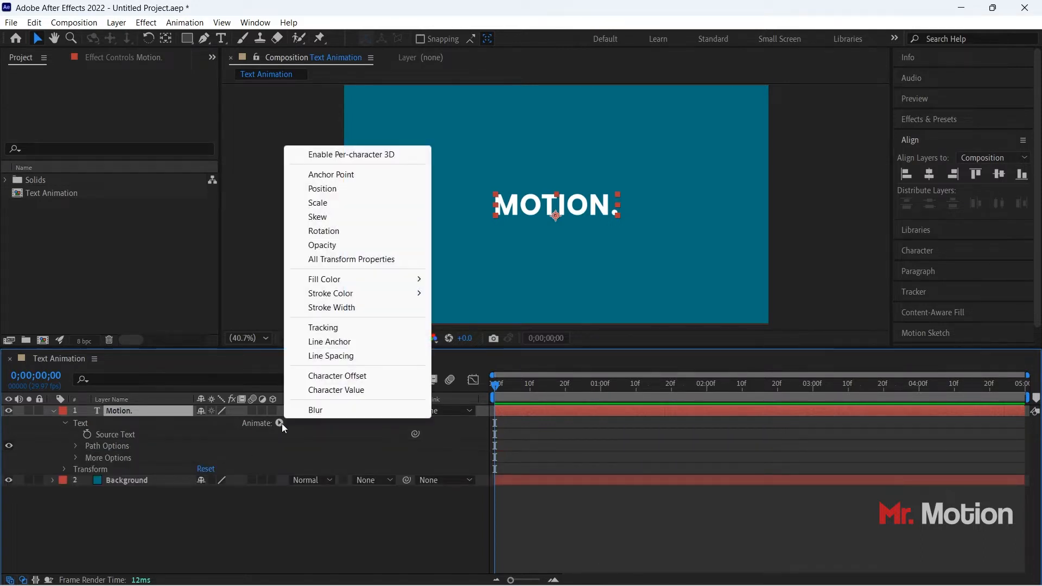
{"action": "left_click", "coordinate": [335, 328]}
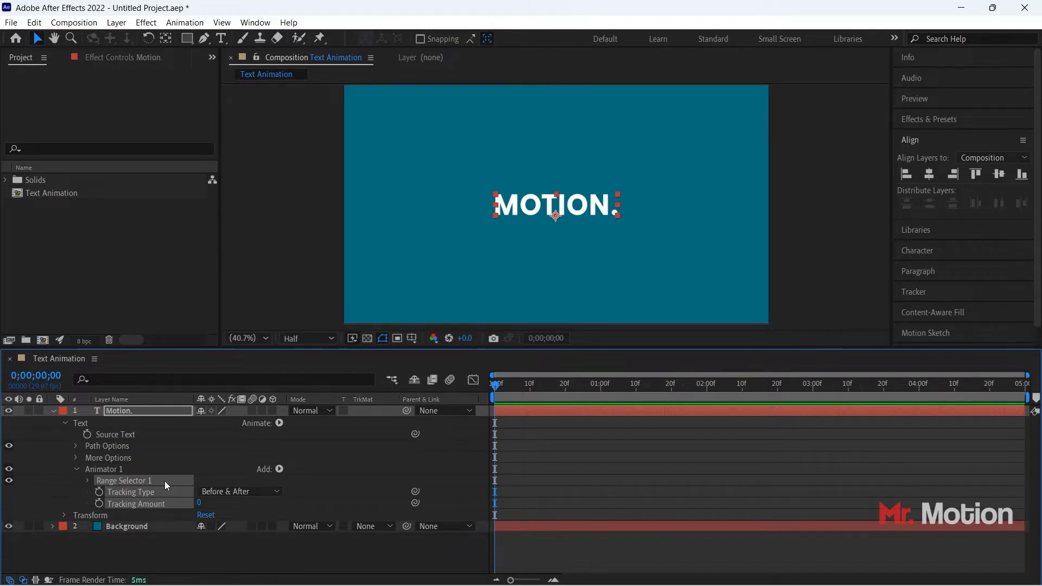
- Add the Position and Opacity properties to Animator 1 of the text layer
{"action": "left_click", "coordinate": [279, 469]}
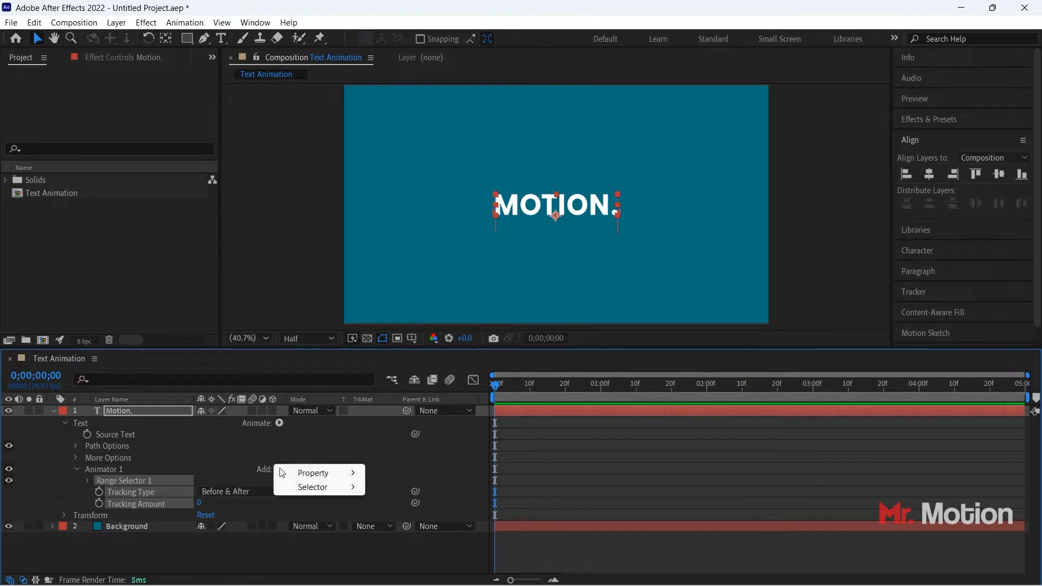
{"action": "mouse_move", "coordinate": [321, 473]}
{"action": "left_click", "coordinate": [402, 251]}
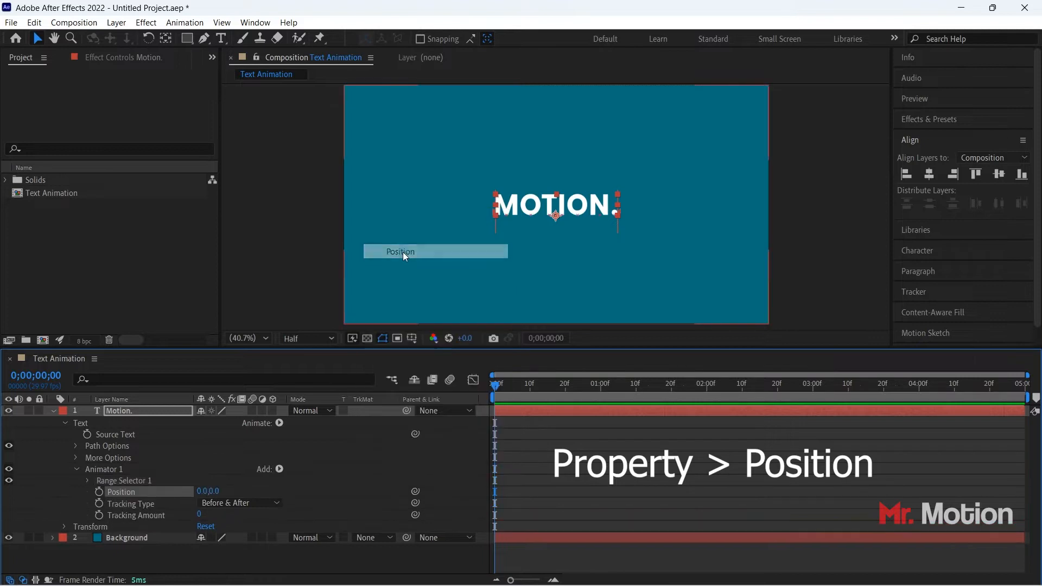
{"action": "left_click", "coordinate": [277, 469]}
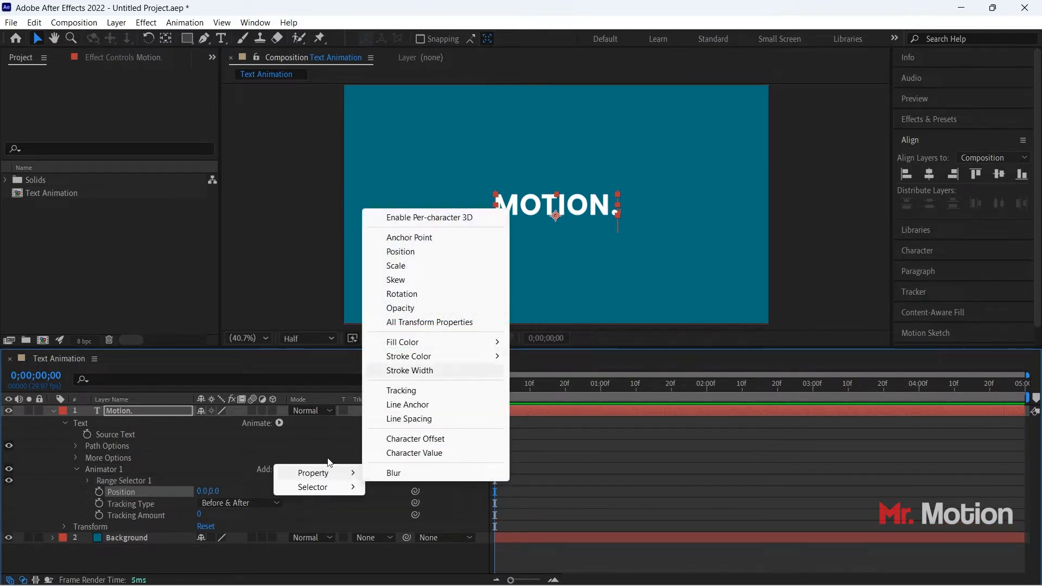
{"action": "left_click", "coordinate": [292, 551]}
{"action": "left_click", "coordinate": [280, 469]}
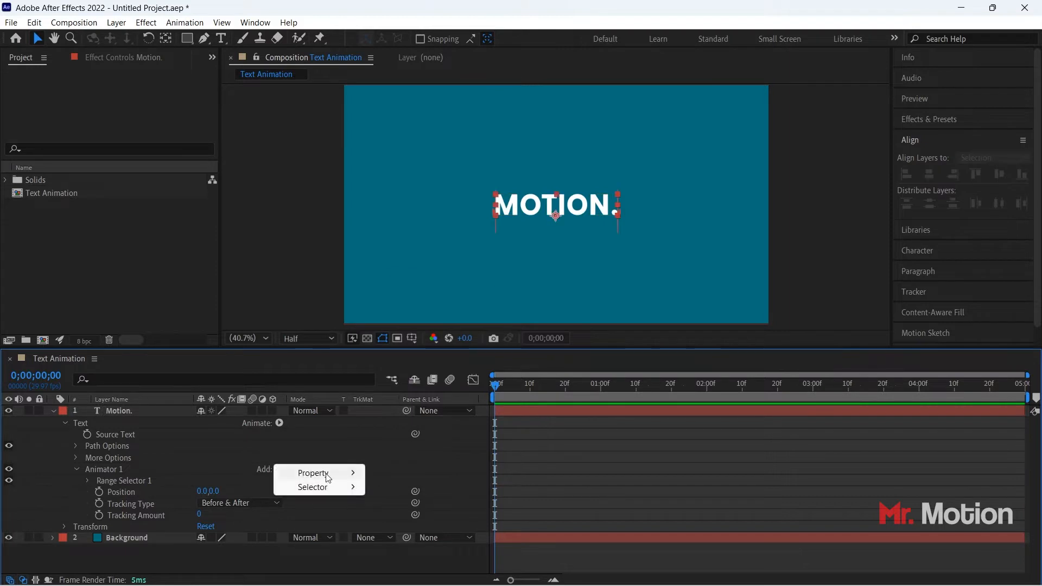
{"action": "mouse_move", "coordinate": [320, 472]}
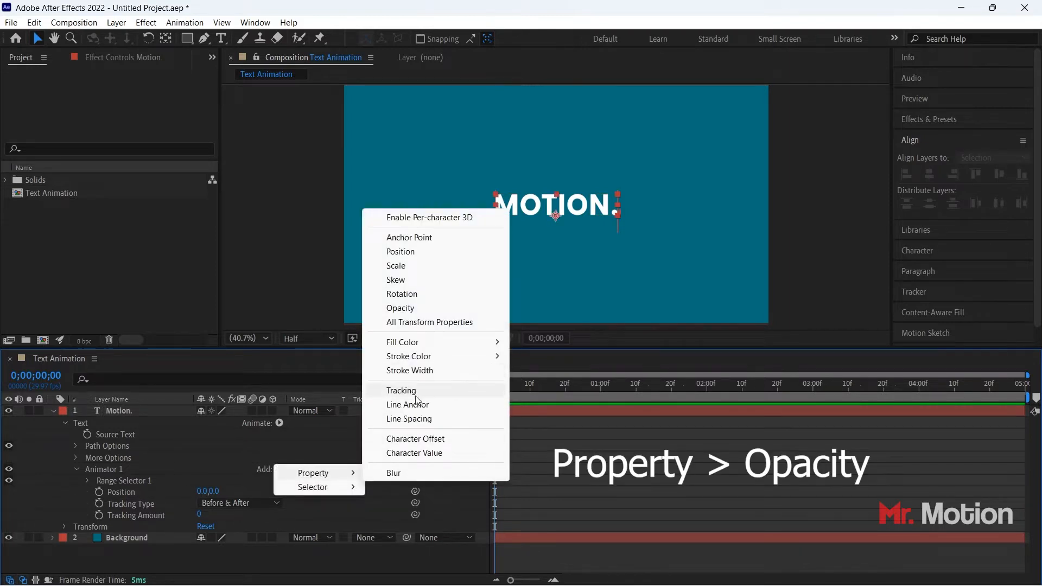
{"action": "left_click", "coordinate": [410, 309]}
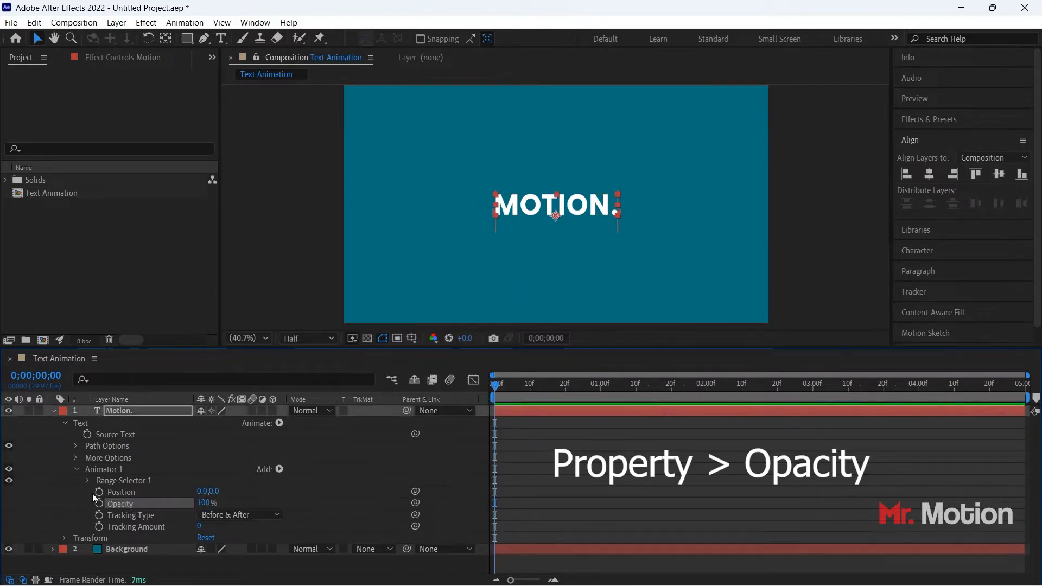
- Set Animator 1's Position to 0.0, 100.0 and its Opacity to 0%
{"action": "left_click_drag", "start_coordinate": [213, 492], "coordinate": [278, 491]}
{"action": "left_click", "coordinate": [217, 491]}
{"action": "type", "text": "100"}
{"action": "key", "text": "Return"}
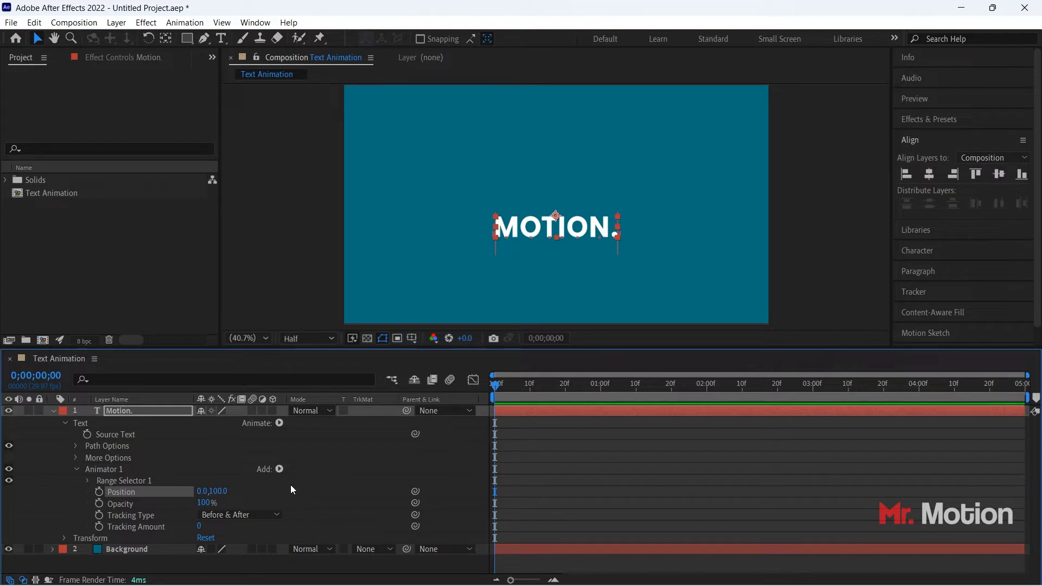
{"action": "left_click", "coordinate": [207, 505]}
{"action": "type", "text": "0"}
{"action": "key", "text": "Return"}
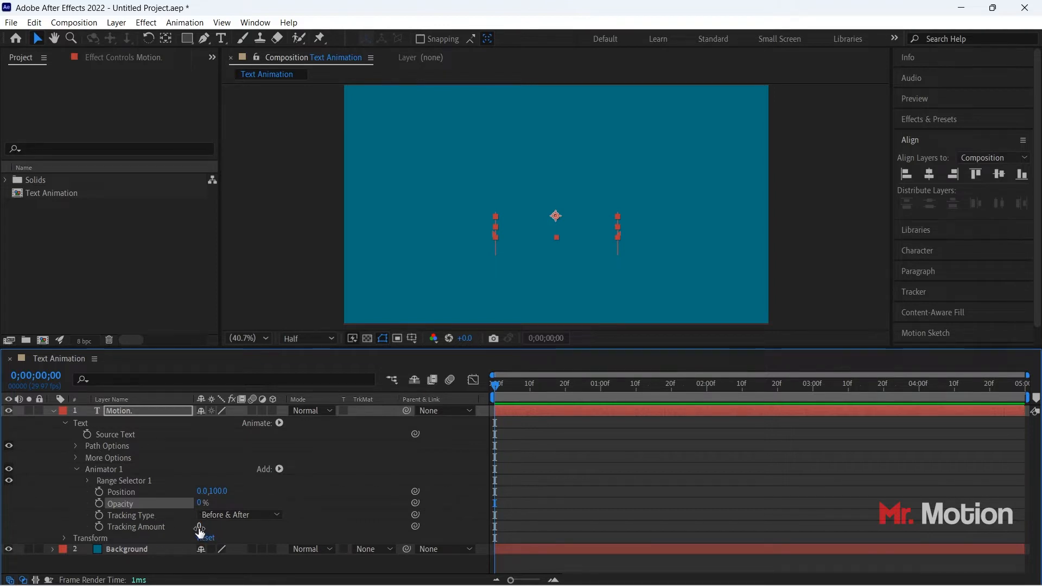
- Set Animator 1's Tracking Amount to -75
{"action": "left_click_drag", "start_coordinate": [200, 526], "coordinate": [161, 528]}
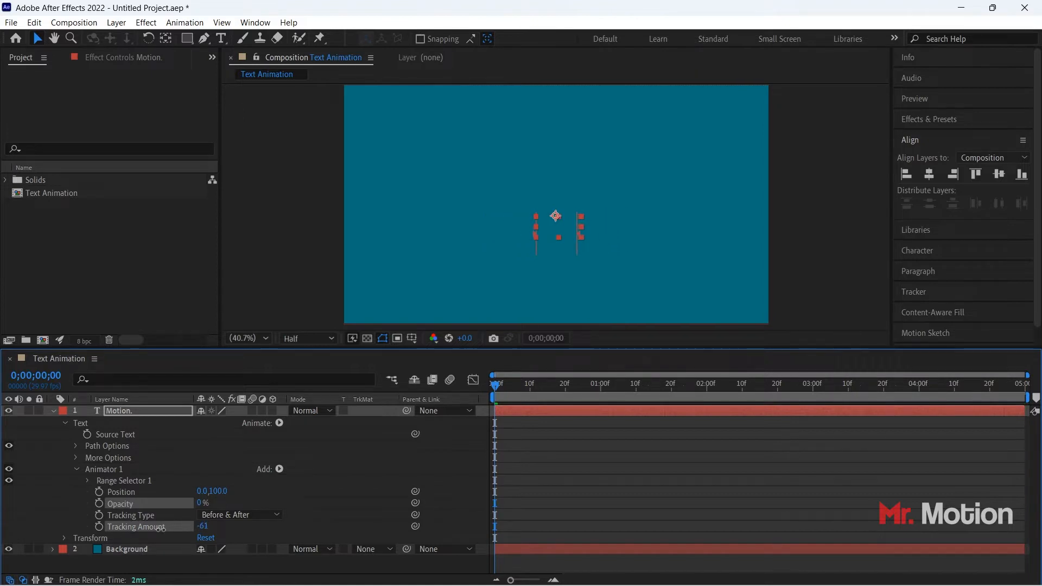
{"action": "left_click", "coordinate": [203, 526]}
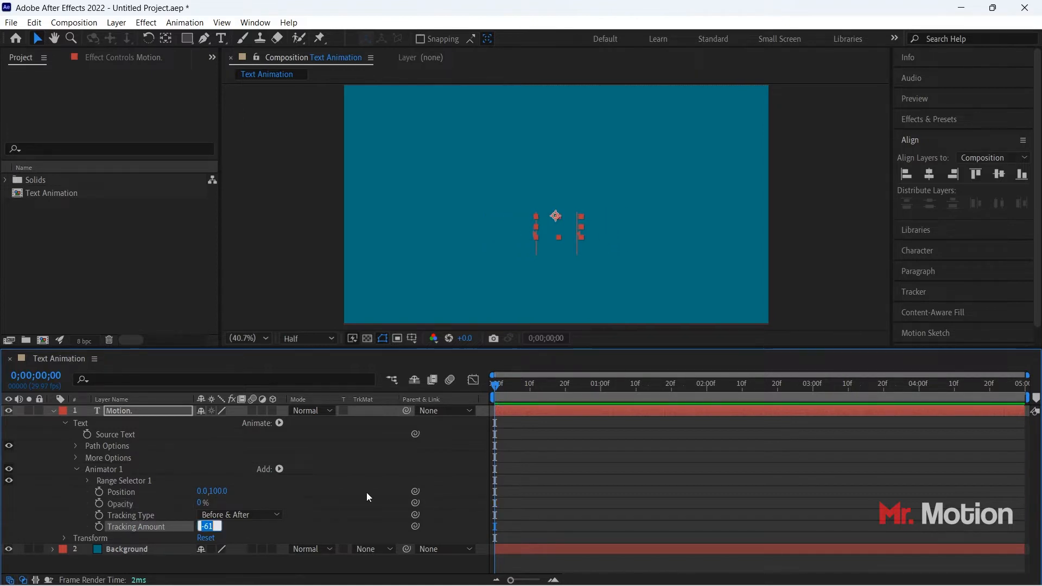
{"action": "type", "text": "075"}
{"action": "type", "text": "75"}
{"action": "key", "text": "Return"}
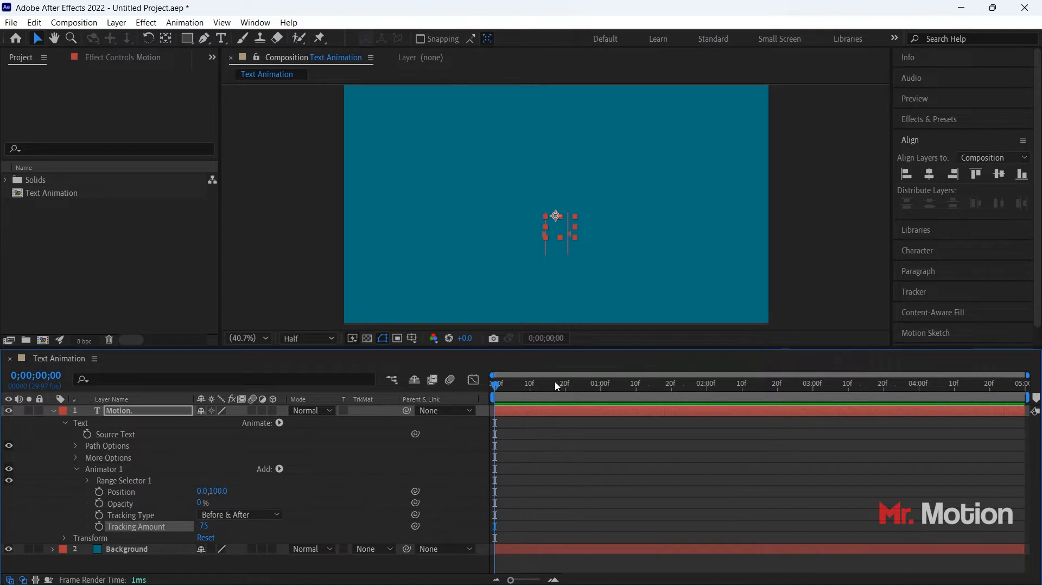
- Expand Range Selector 1 and enable keyframing for Start at 0;00;00;00
{"action": "left_click", "coordinate": [87, 481]}
{"action": "left_click", "coordinate": [110, 492]}
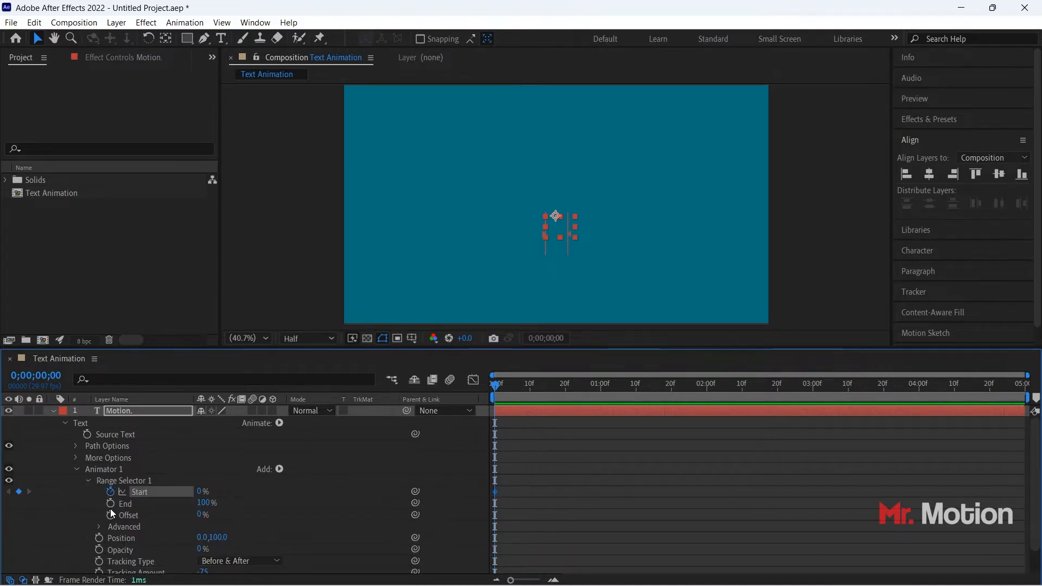
- Set Range Selector 1's Start to 100% at 0;00;01;00 and play the text reveal from the beginning
{"action": "left_click_drag", "start_coordinate": [496, 386], "coordinate": [601, 386]}
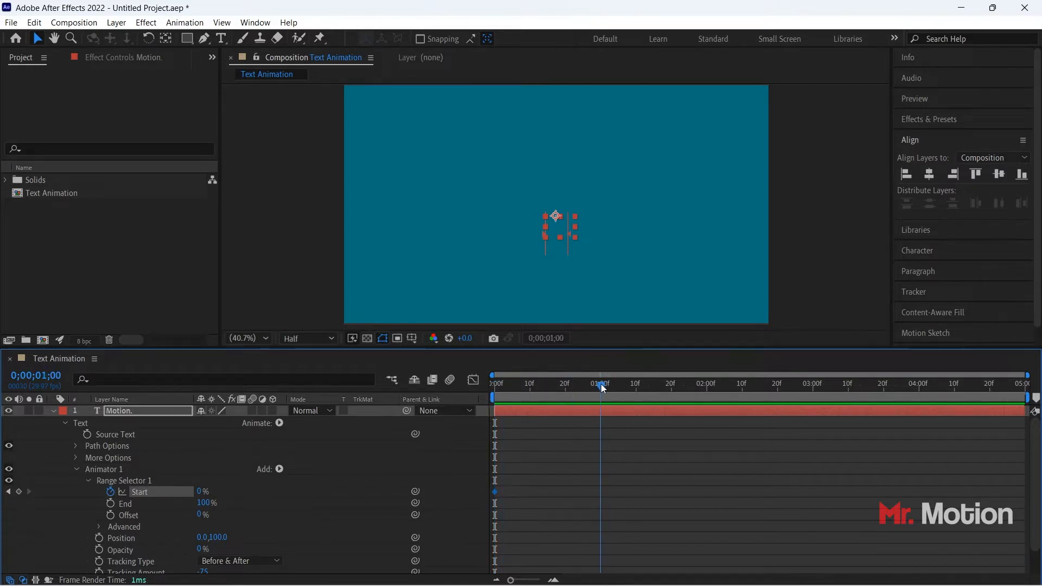
{"action": "left_click_drag", "start_coordinate": [201, 495], "coordinate": [273, 491]}
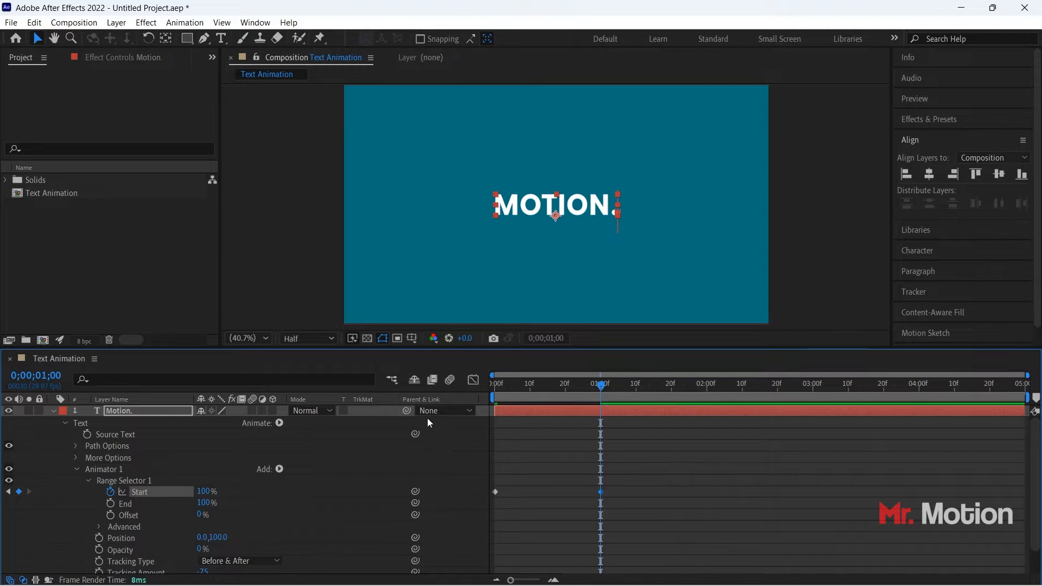
{"action": "key", "text": "Page_Up"}
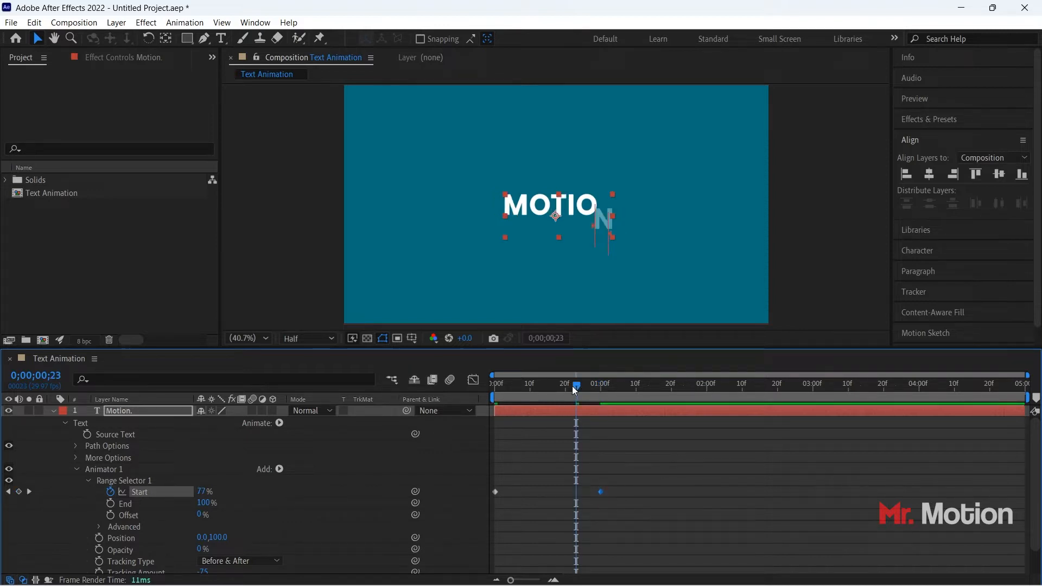
{"action": "left_click_drag", "start_coordinate": [578, 386], "coordinate": [495, 386]}
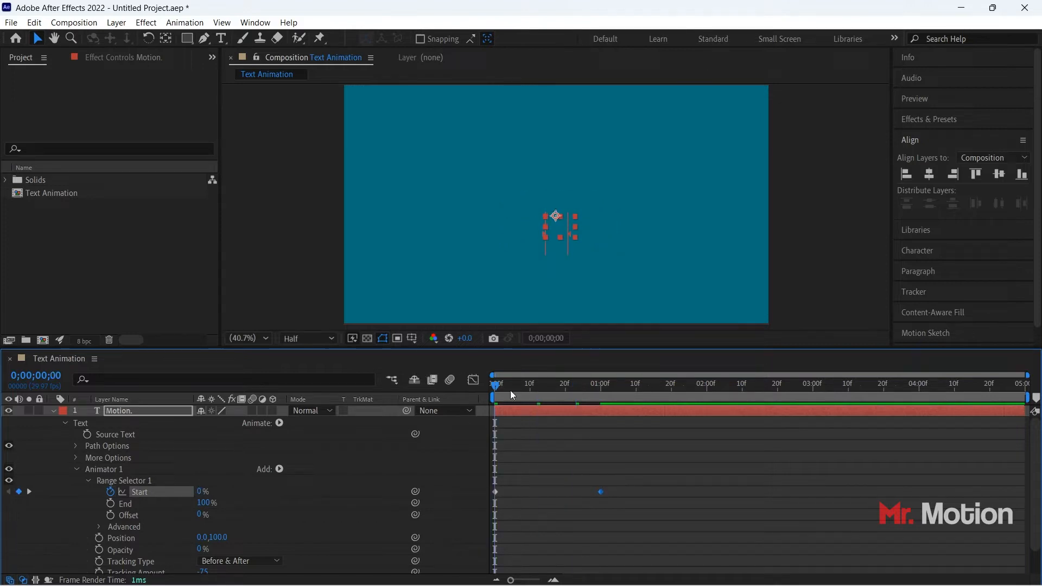
{"action": "key", "text": "space"}
{"action": "key", "text": "space"}
- Apply Easy Ease to both Start keyframes and reshape their speed graph into a steep peak at about frame 10
{"action": "left_click", "coordinate": [606, 490]}
{"action": "left_click_drag", "start_coordinate": [610, 481], "coordinate": [492, 513]}
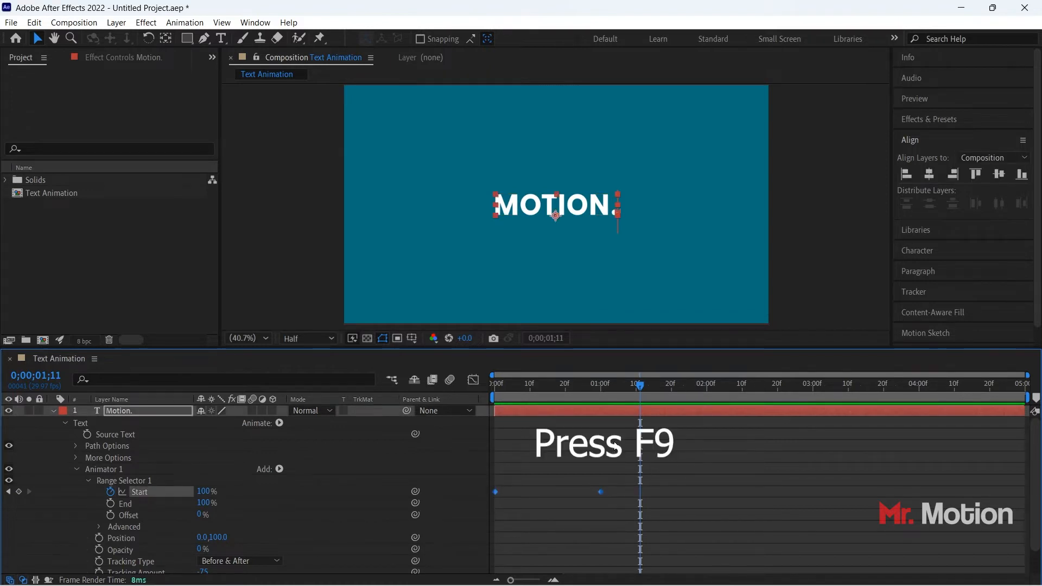
{"action": "key", "text": "F9"}
{"action": "left_click", "coordinate": [474, 380]}
{"action": "left_click", "coordinate": [601, 542]}
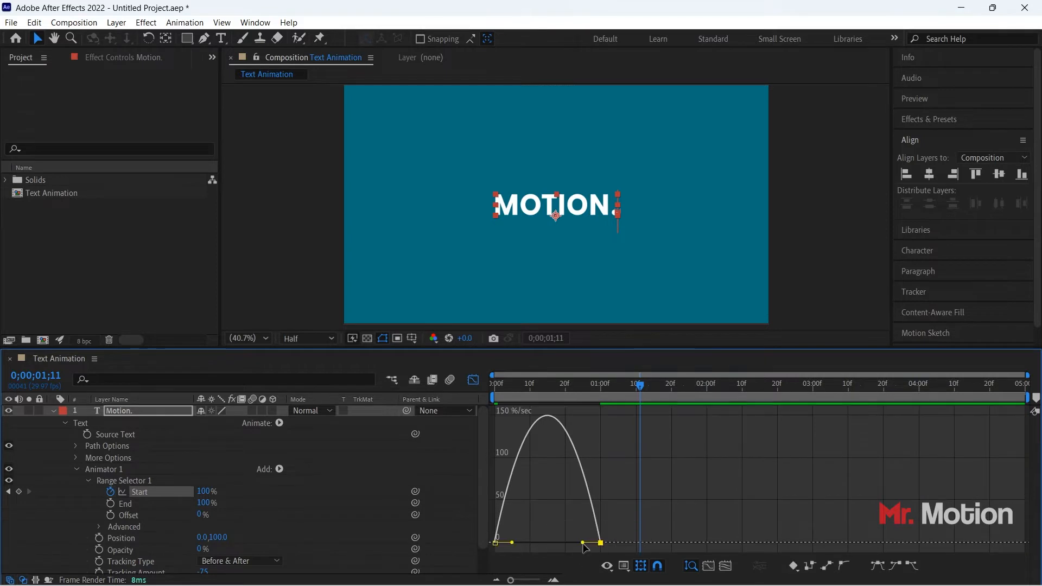
{"action": "left_click_drag", "start_coordinate": [583, 543], "coordinate": [530, 548]}
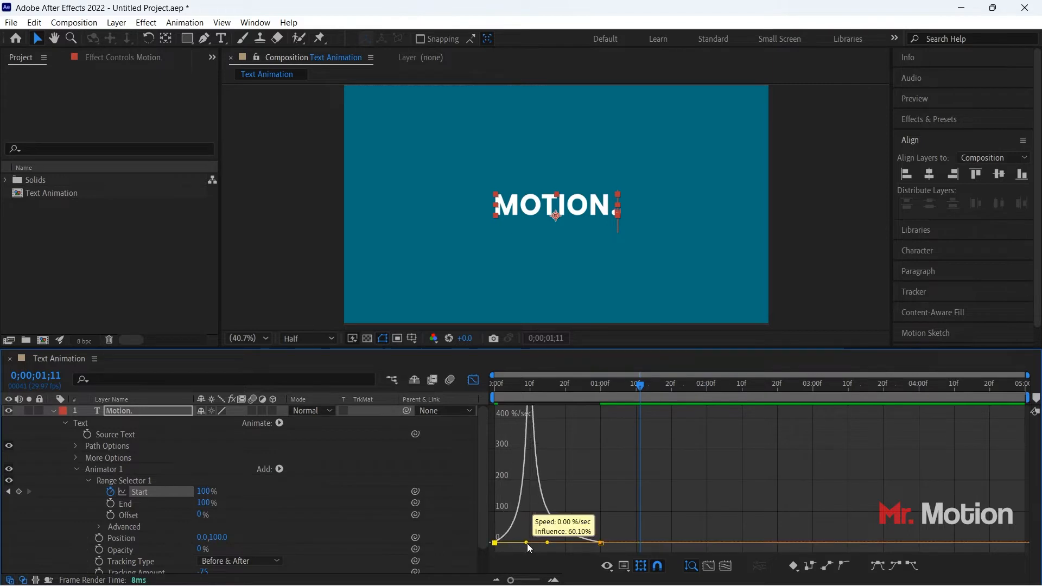
{"action": "left_click", "coordinate": [473, 380]}
- Play the eased text reveal from the beginning to check its timing
{"action": "key", "text": "Home"}
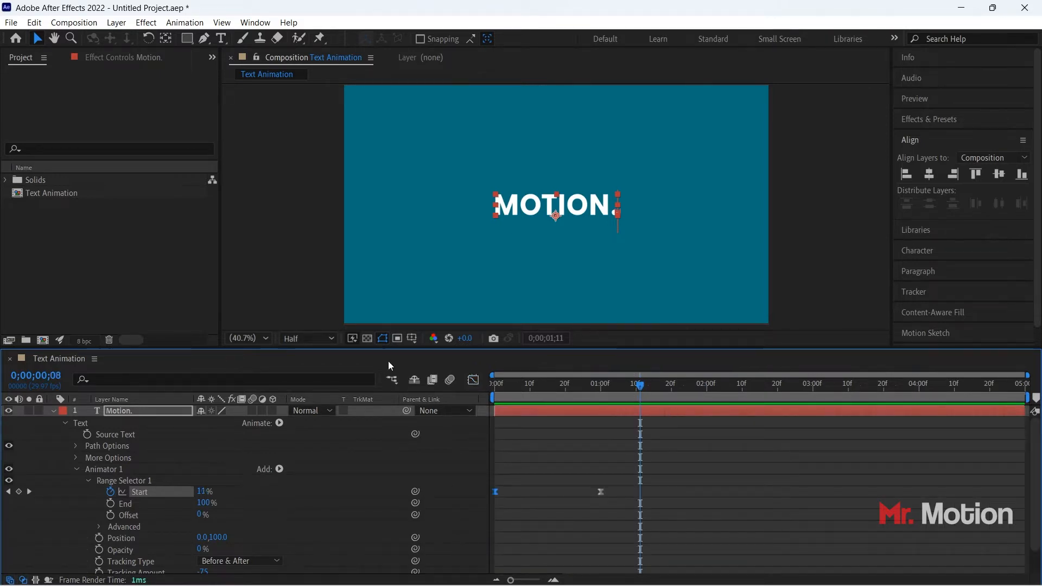
{"action": "key", "text": "space"}
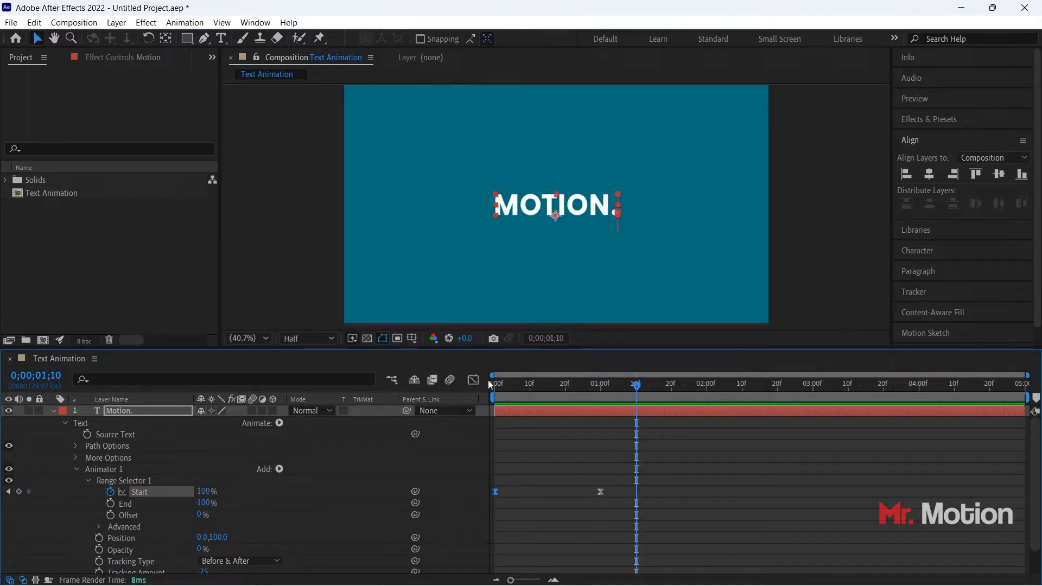
{"action": "key", "text": "space"}
{"action": "key", "text": "space"}
{"action": "key", "text": "space"}
- Collapse Animator 1 and add a second animator with the Tracking property to the text layer
{"action": "left_click", "coordinate": [122, 489]}
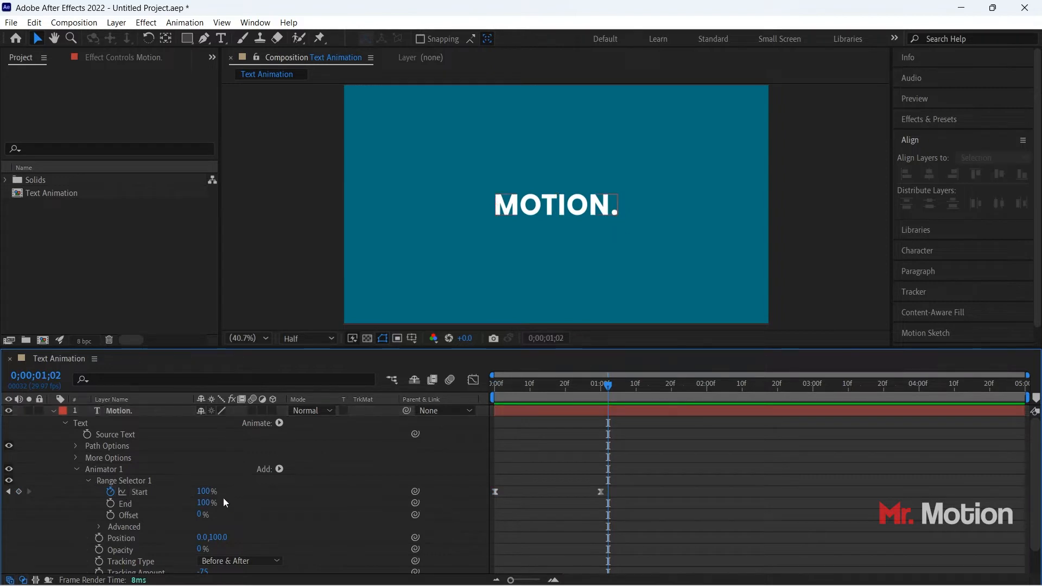
{"action": "scroll", "coordinate": [217, 493], "scroll_direction": "down", "scroll_amount": 1}
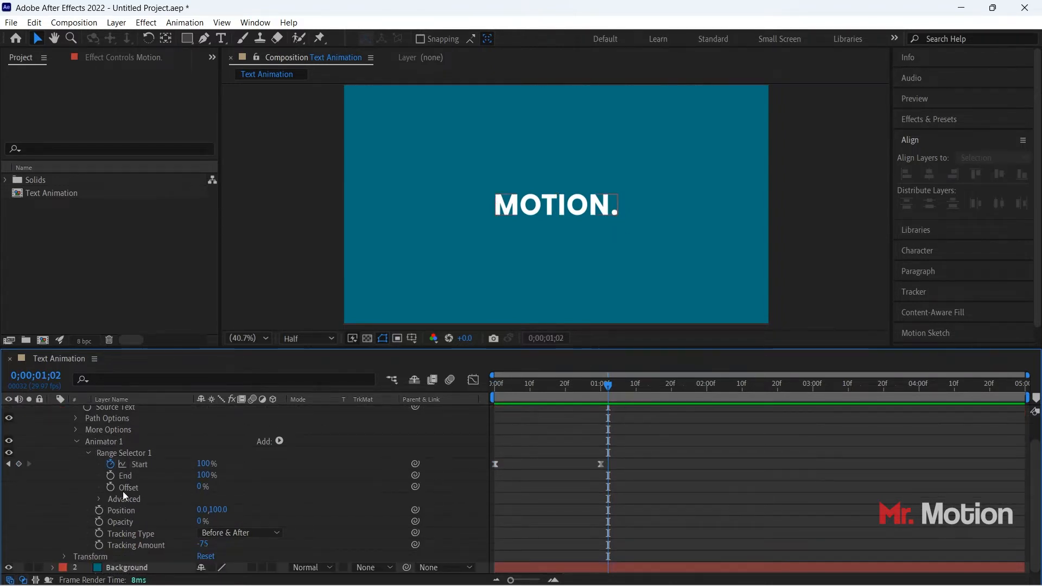
{"action": "scroll", "coordinate": [121, 484], "scroll_direction": "up", "scroll_amount": 1}
{"action": "left_click", "coordinate": [88, 480]}
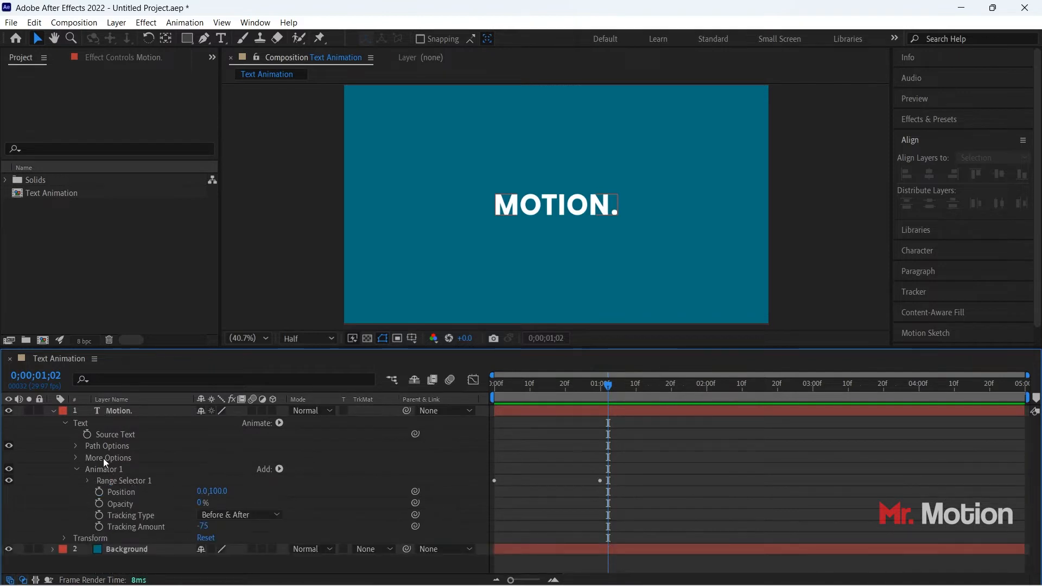
{"action": "left_click", "coordinate": [76, 470]}
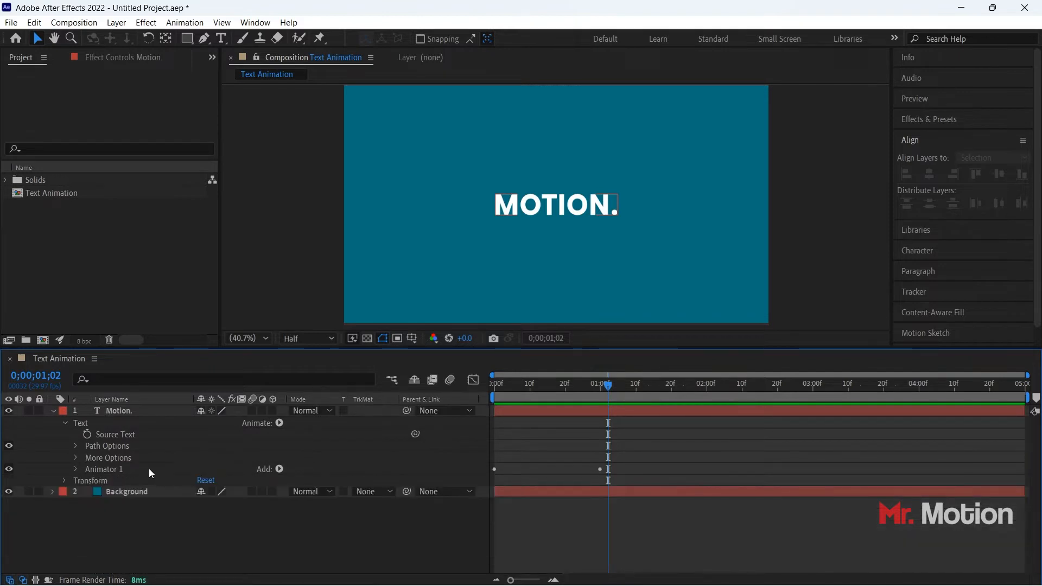
{"action": "left_click", "coordinate": [279, 424]}
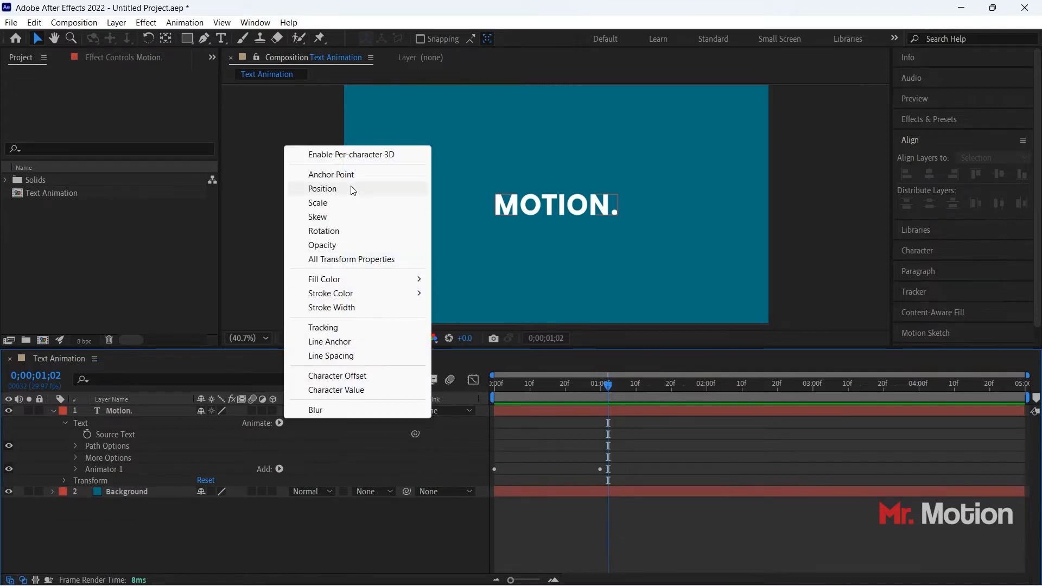
{"action": "left_click", "coordinate": [338, 328]}
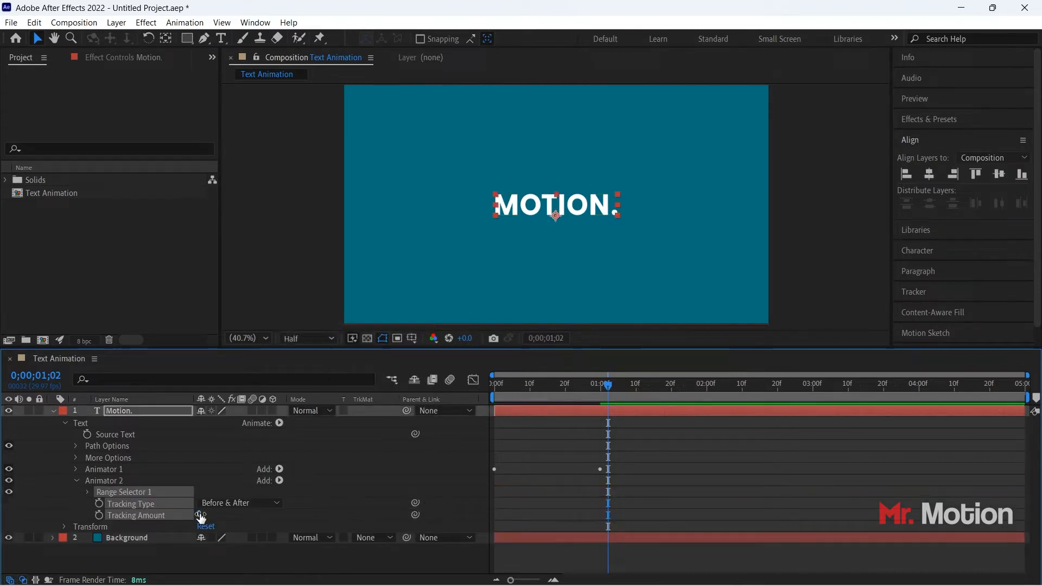
- Enable keyframing for Animator 2's Tracking Amount at Animator 1's last Start keyframe, 0;00;01;00
{"action": "left_click", "coordinate": [103, 469]}
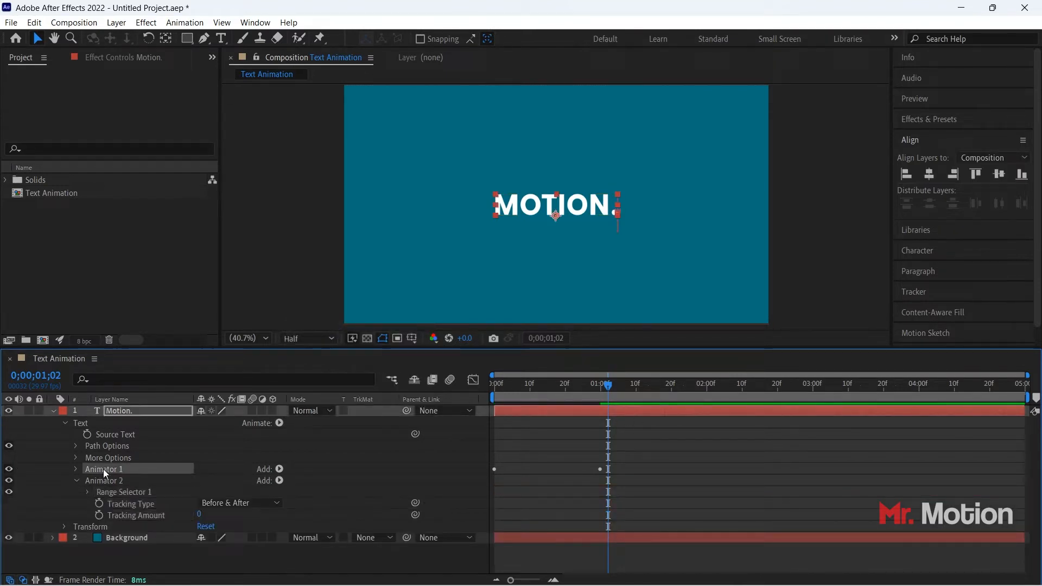
{"action": "key", "text": "u"}
{"action": "left_click", "coordinate": [8, 434]}
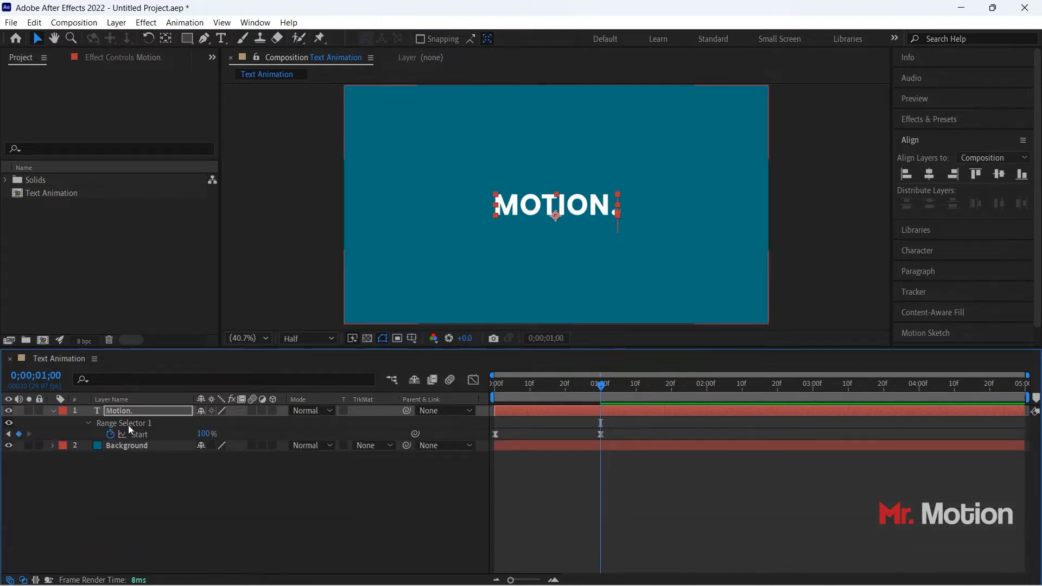
{"action": "left_click", "coordinate": [89, 423]}
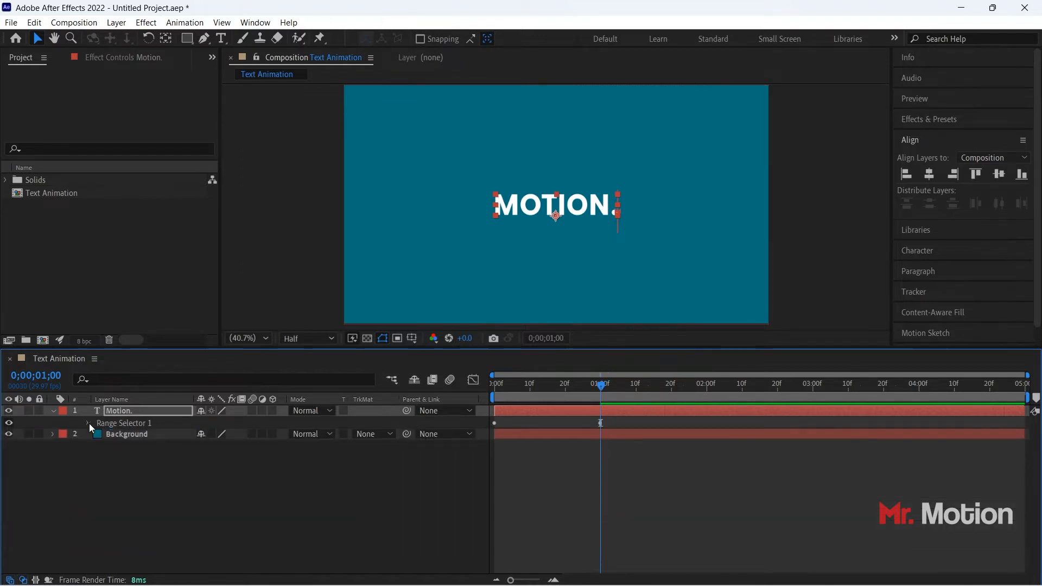
{"action": "left_click", "coordinate": [54, 410]}
{"action": "left_click", "coordinate": [54, 410]}
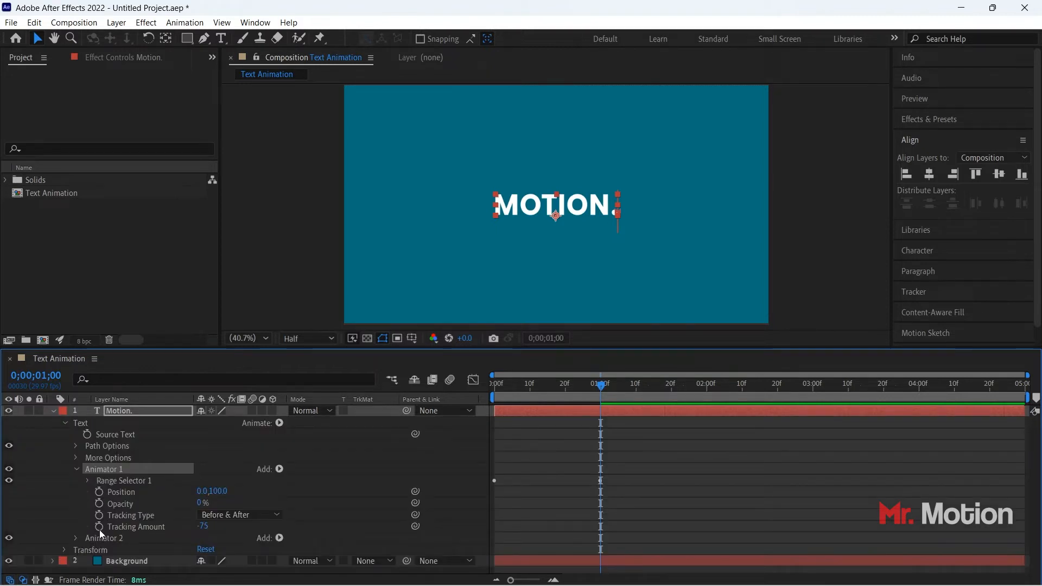
{"action": "left_click", "coordinate": [76, 538]}
{"action": "scroll", "coordinate": [195, 532], "scroll_direction": "down", "scroll_amount": 1}
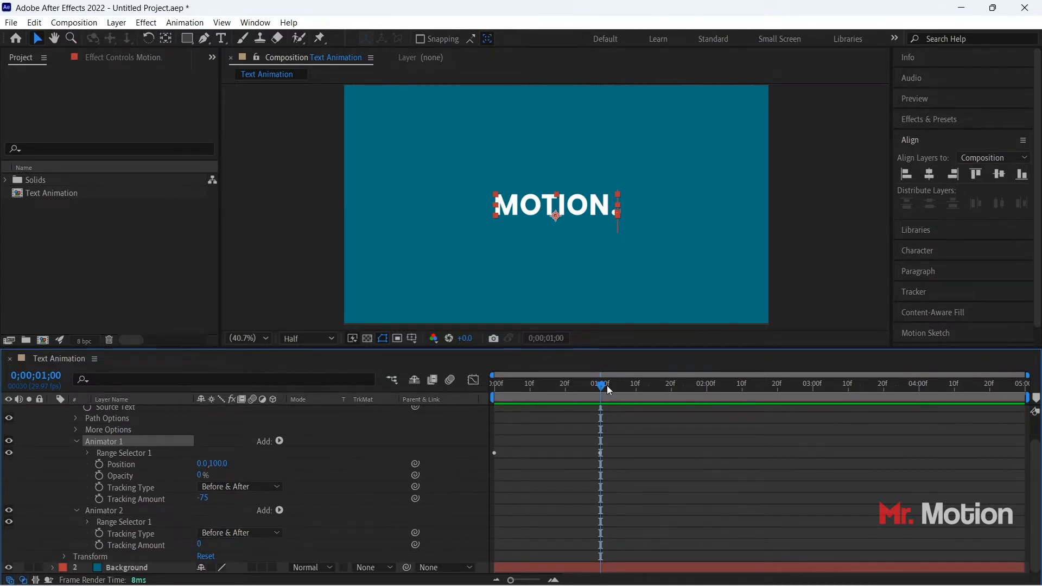
{"action": "left_click", "coordinate": [99, 546]}
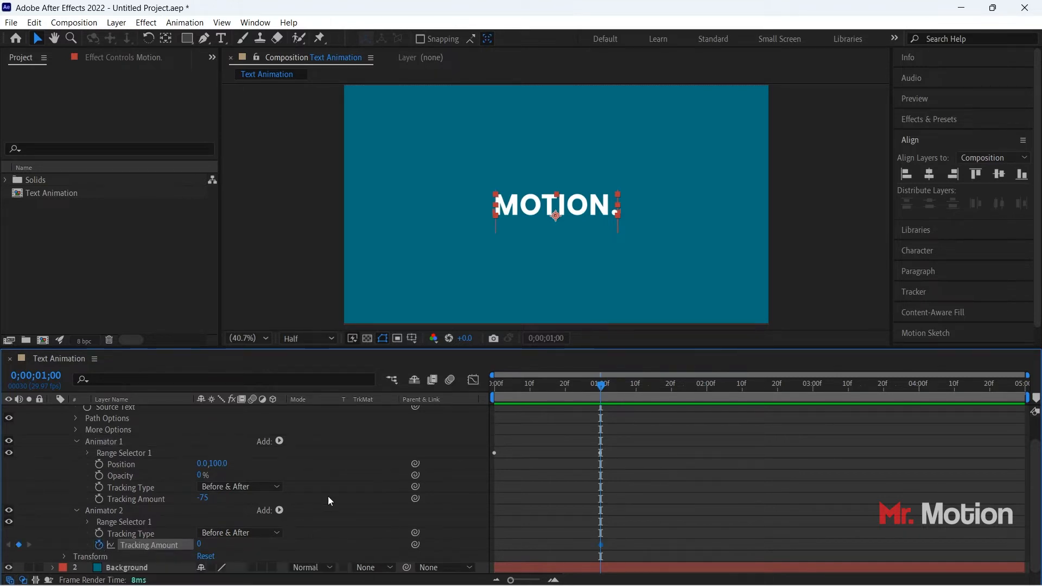
- Set Animator 2's Tracking Amount to 45 at 0;00;01;20
{"action": "left_click_drag", "start_coordinate": [646, 387], "coordinate": [672, 386]}
{"action": "left_click_drag", "start_coordinate": [202, 545], "coordinate": [229, 537]}
{"action": "left_click", "coordinate": [203, 545]}
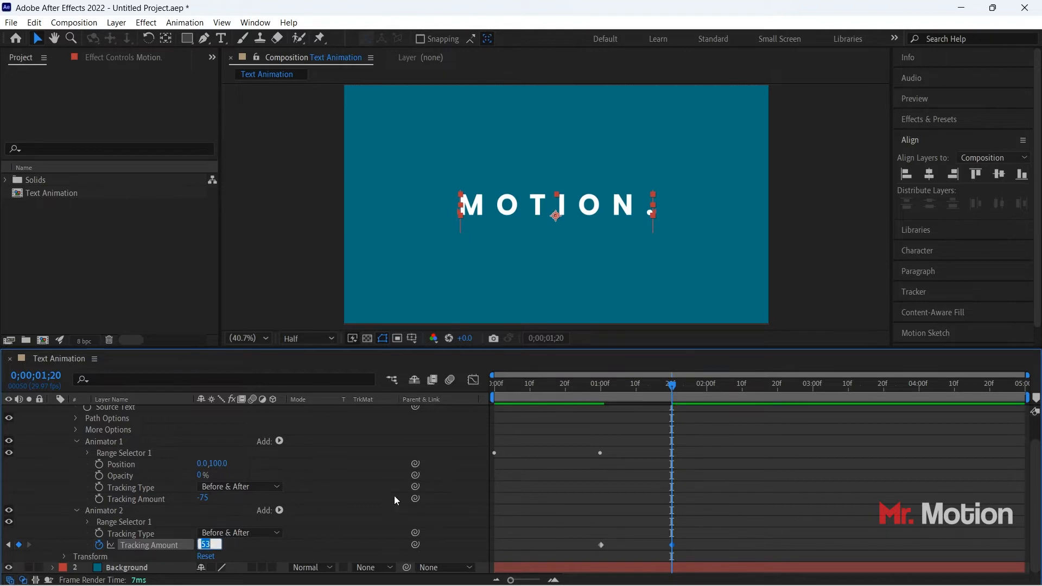
{"action": "type", "text": "45"}
{"action": "key", "text": "Return"}
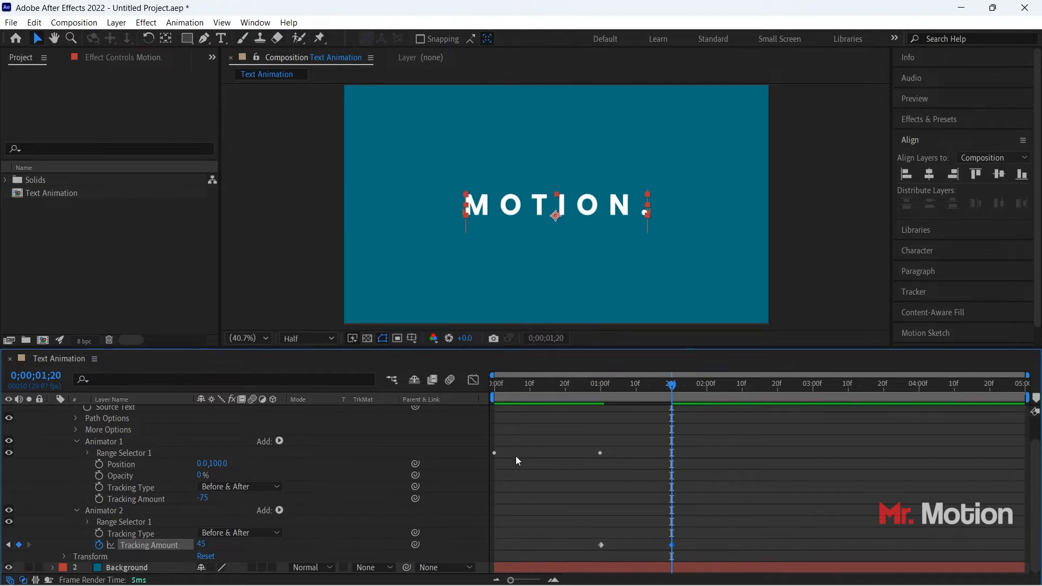
- Apply Easy Ease to both Animator 2 Tracking Amount keyframes and shape their speed graph into a sharp peak midway between them
{"action": "left_click_drag", "start_coordinate": [692, 539], "coordinate": [574, 555]}
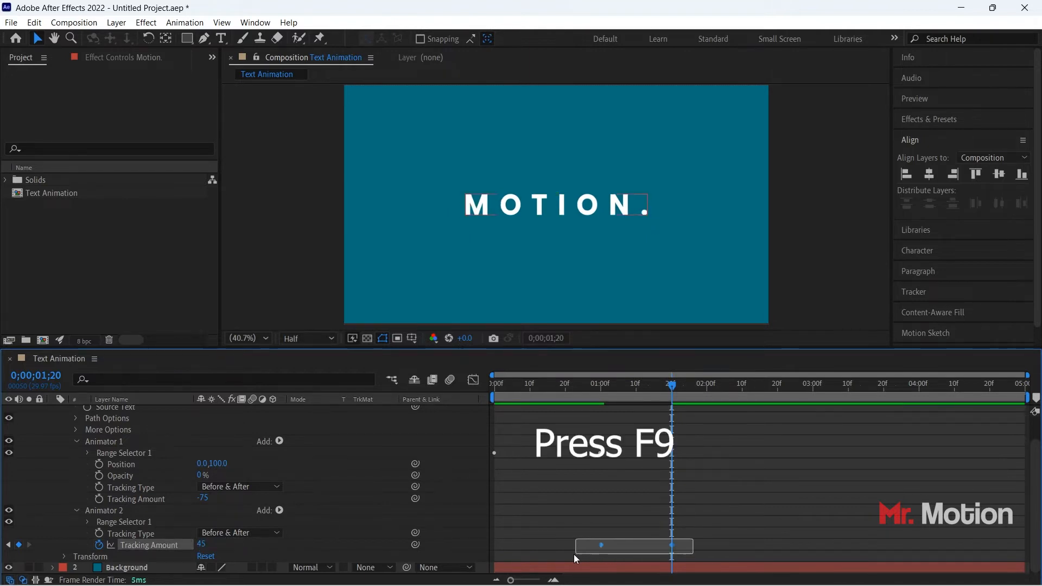
{"action": "left_click", "coordinate": [474, 380]}
{"action": "mouse_move", "coordinate": [651, 558]}
{"action": "left_mouse_down"}
{"action": "mouse_move", "coordinate": [625, 545]}
{"action": "mouse_move", "coordinate": [636, 545]}
{"action": "left_mouse_up"}
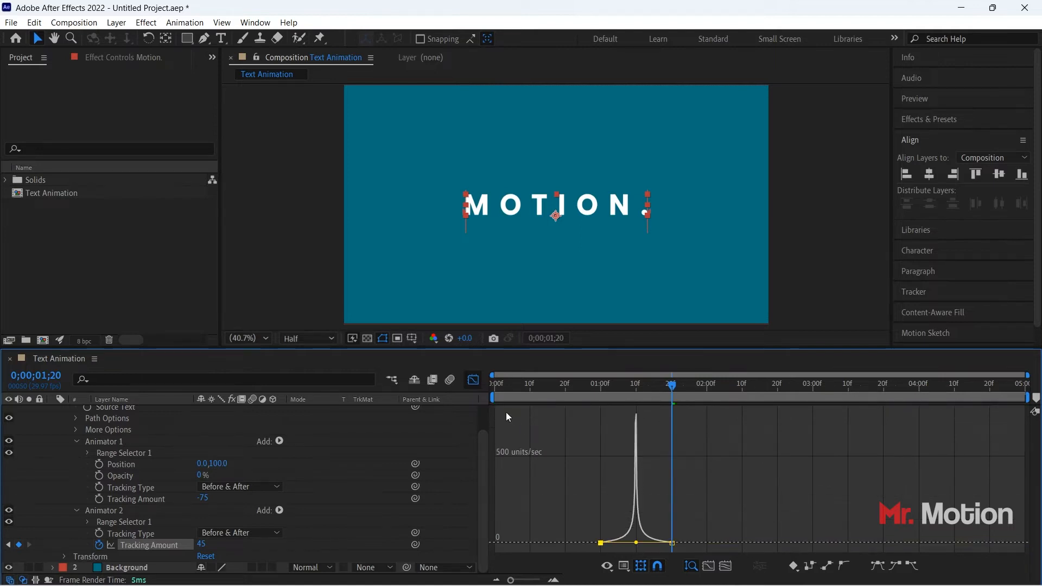
{"action": "left_click", "coordinate": [474, 380]}
- Play the full text animation from the beginning and collapse the text layer's properties
{"action": "left_click_drag", "start_coordinate": [672, 389], "coordinate": [448, 373]}
{"action": "key", "text": "space"}
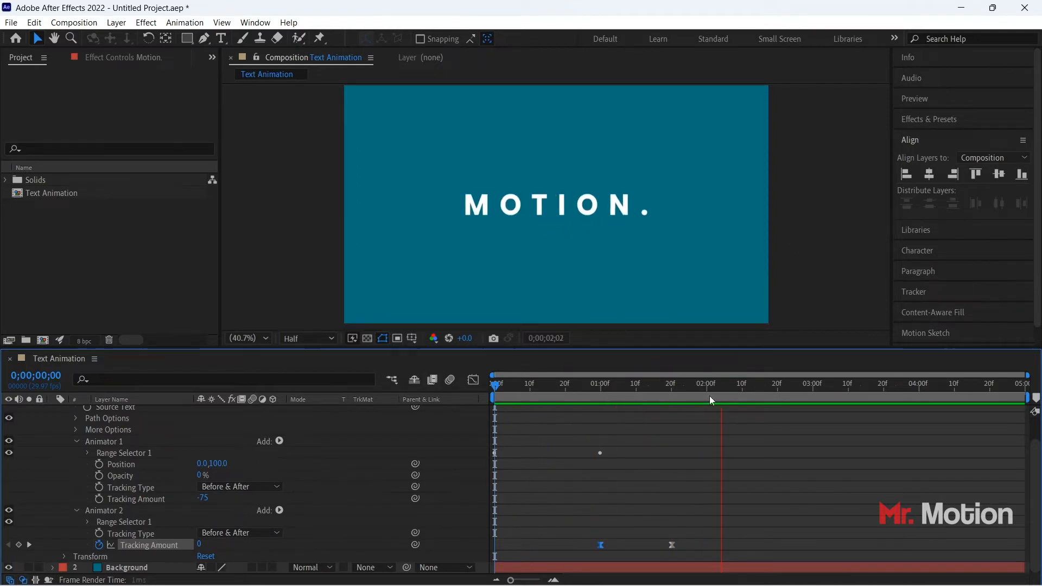
{"action": "left_click", "coordinate": [725, 385]}
{"action": "key", "text": "space"}
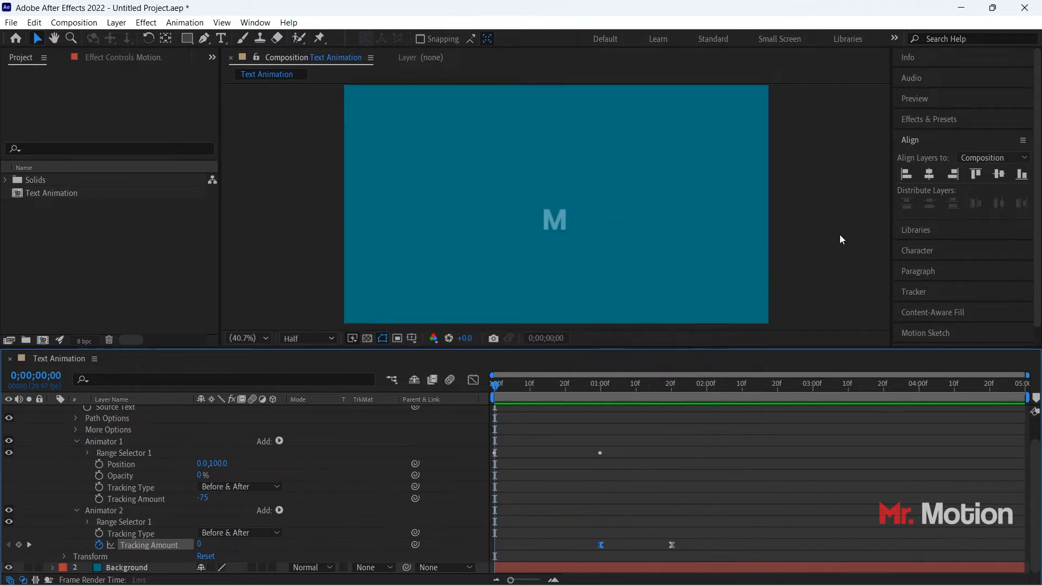
{"action": "key", "text": "space"}
{"action": "scroll", "coordinate": [65, 456], "scroll_direction": "up", "scroll_amount": 2}
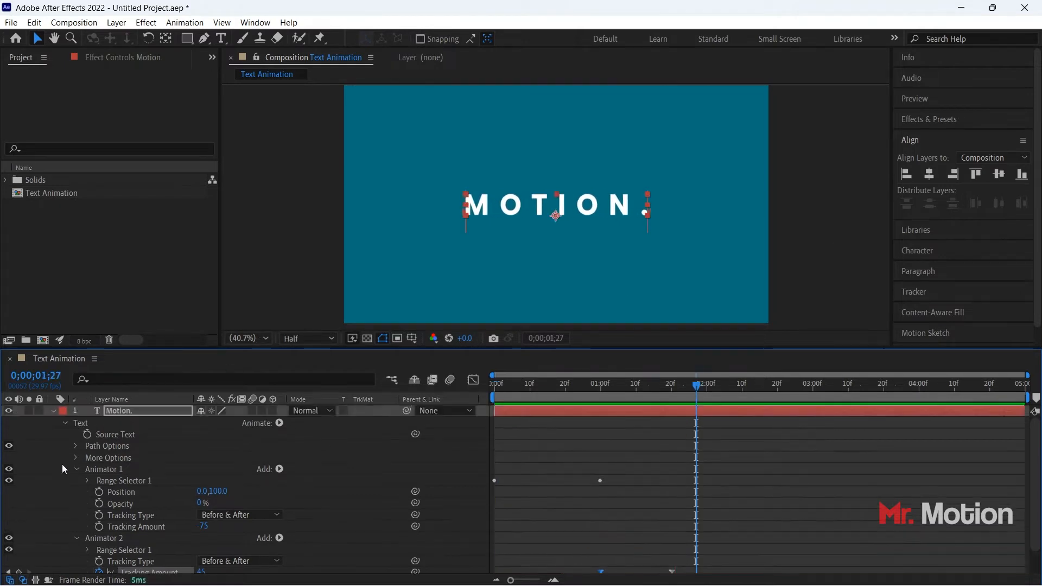
{"action": "left_click", "coordinate": [53, 411]}
{"action": "left_click", "coordinate": [105, 487]}
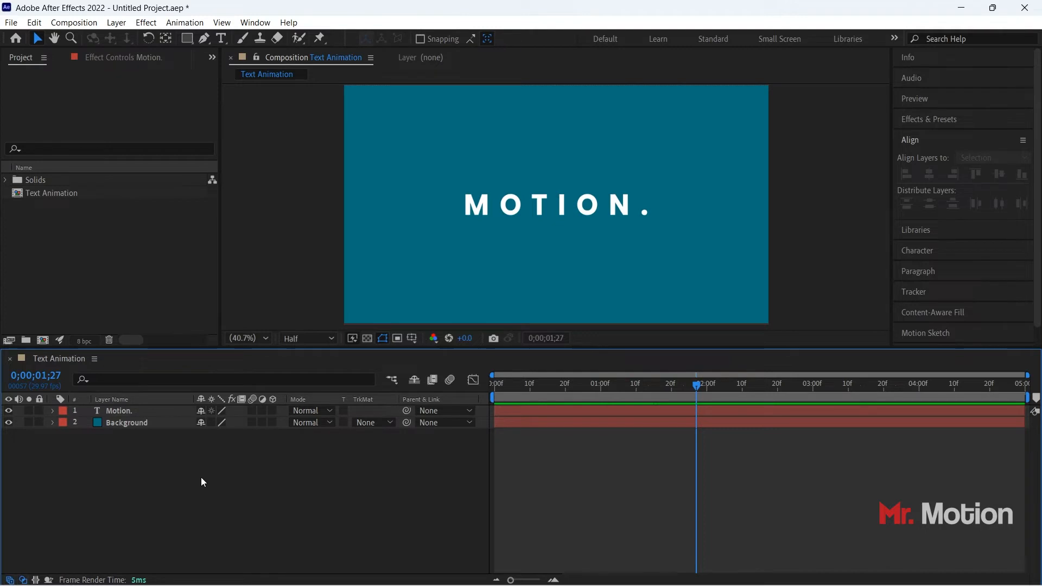
- Draw a short vertical line with the Pen tool just after the period of "MOTION." and set its stroke width to 15 px
{"action": "left_click", "coordinate": [204, 38]}
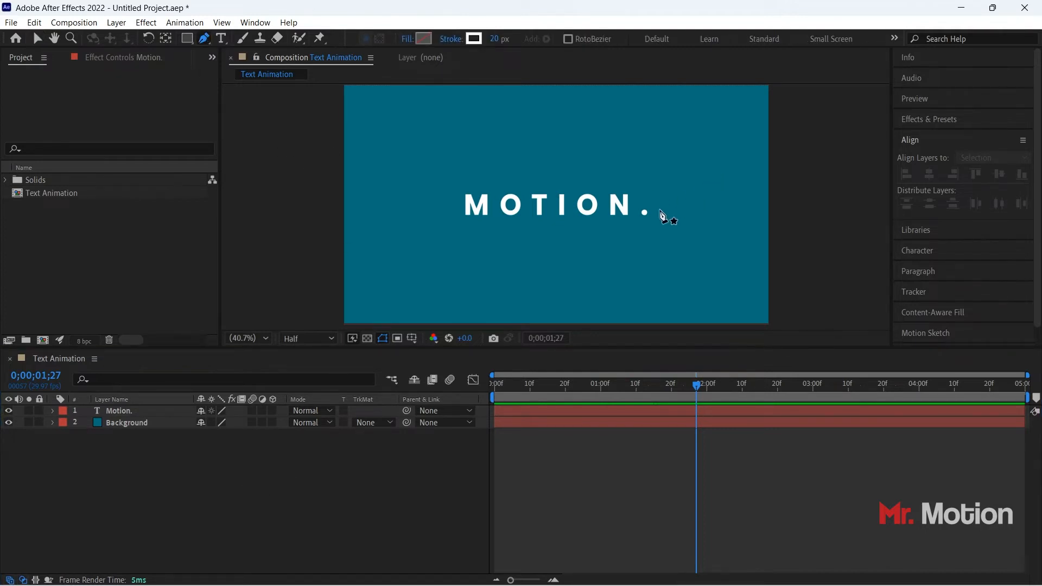
{"action": "left_click", "coordinate": [663, 187]}
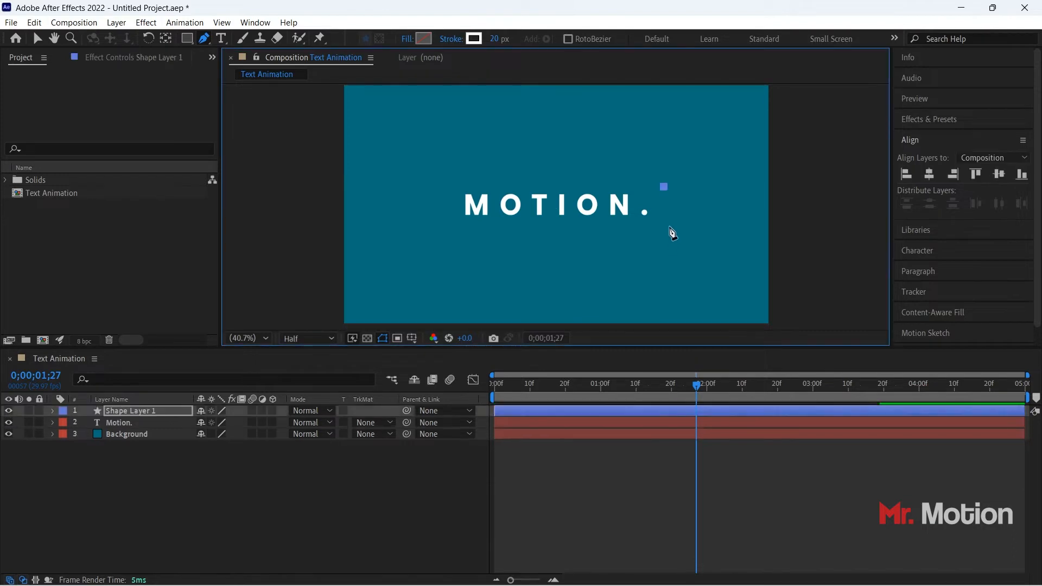
{"action": "left_click", "coordinate": [663, 223]}
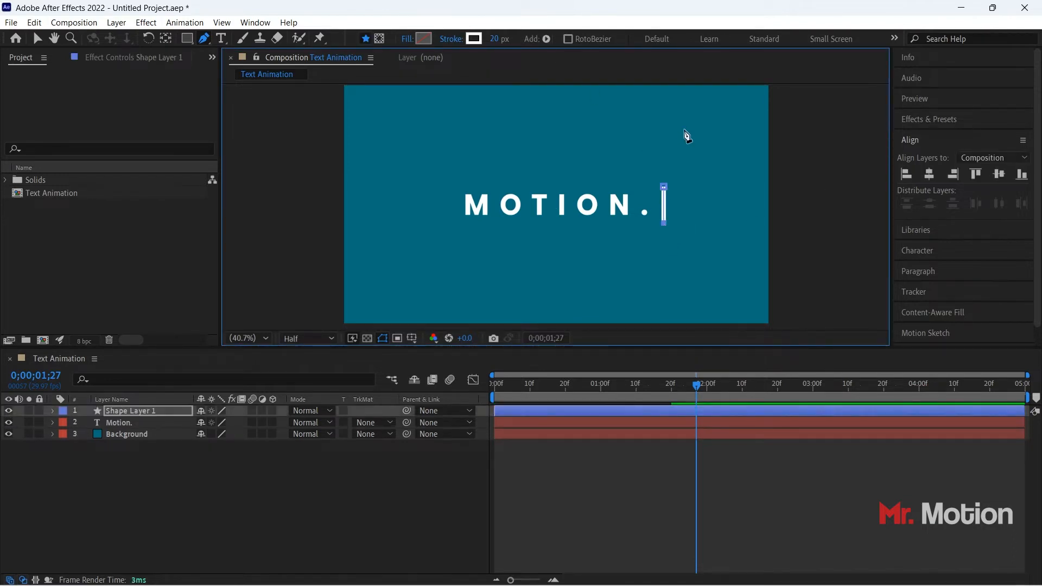
{"action": "left_click", "coordinate": [499, 39]}
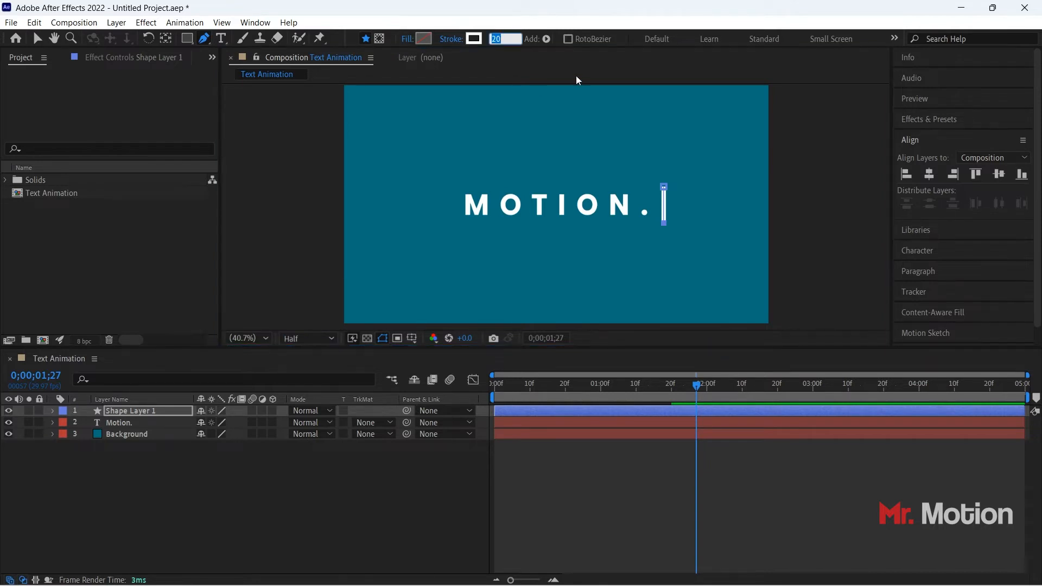
{"action": "type", "text": "15"}
{"action": "key", "text": "Return"}
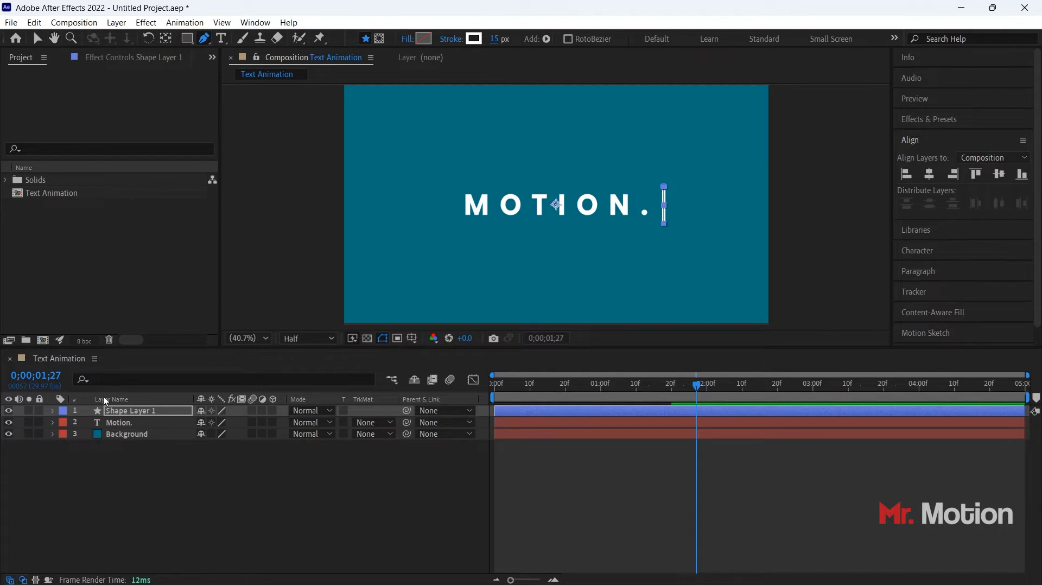
- Set the vertical line's stroke to Round Cap, collapse its shape group and deselect the layer
{"action": "left_click", "coordinate": [52, 412]}
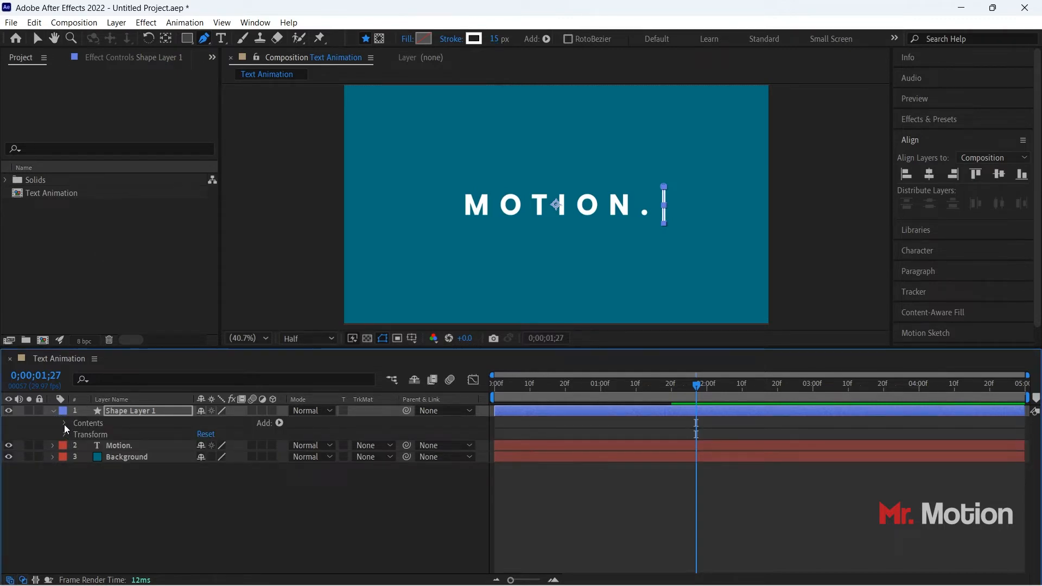
{"action": "left_click", "coordinate": [64, 424]}
{"action": "left_click", "coordinate": [76, 435]}
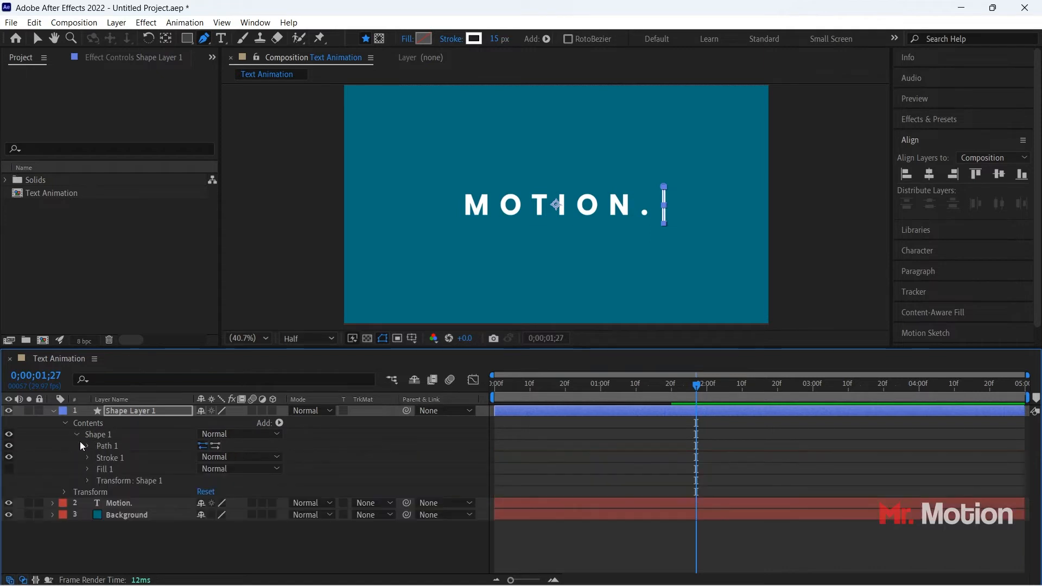
{"action": "left_click", "coordinate": [90, 458]}
{"action": "left_click", "coordinate": [233, 511]}
{"action": "left_click", "coordinate": [241, 538]}
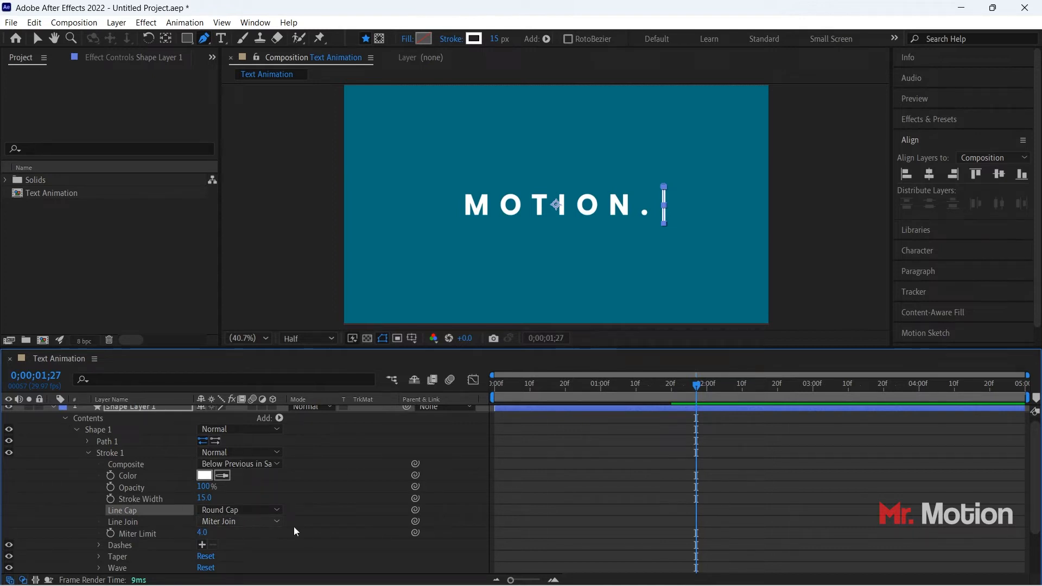
{"action": "left_click", "coordinate": [76, 427]}
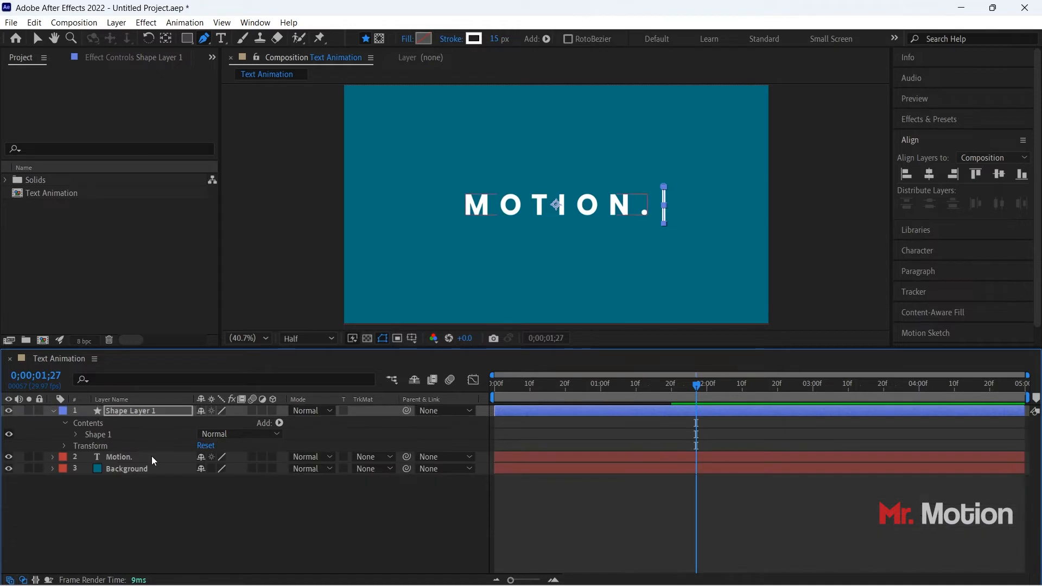
{"action": "left_click", "coordinate": [188, 519]}
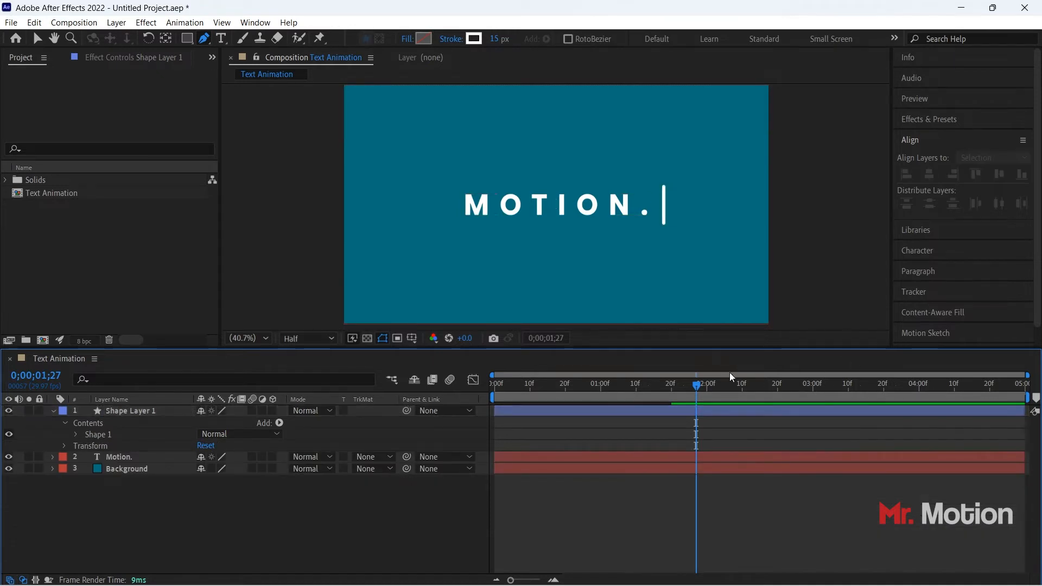
- Add Trim Paths to the line's shape layer and set both its Start and End to 50%
{"action": "left_click", "coordinate": [280, 423]}
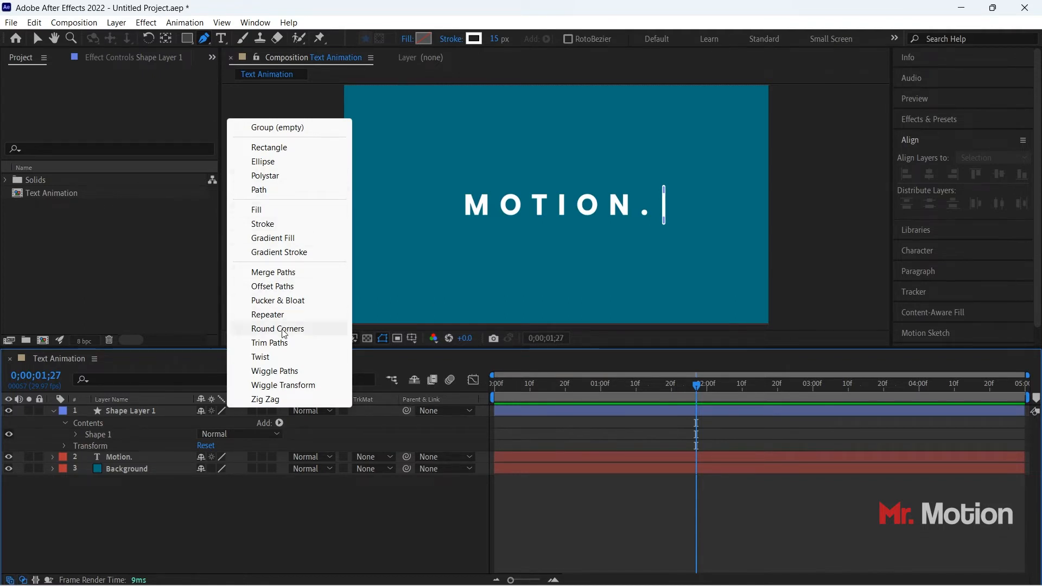
{"action": "left_click", "coordinate": [279, 343]}
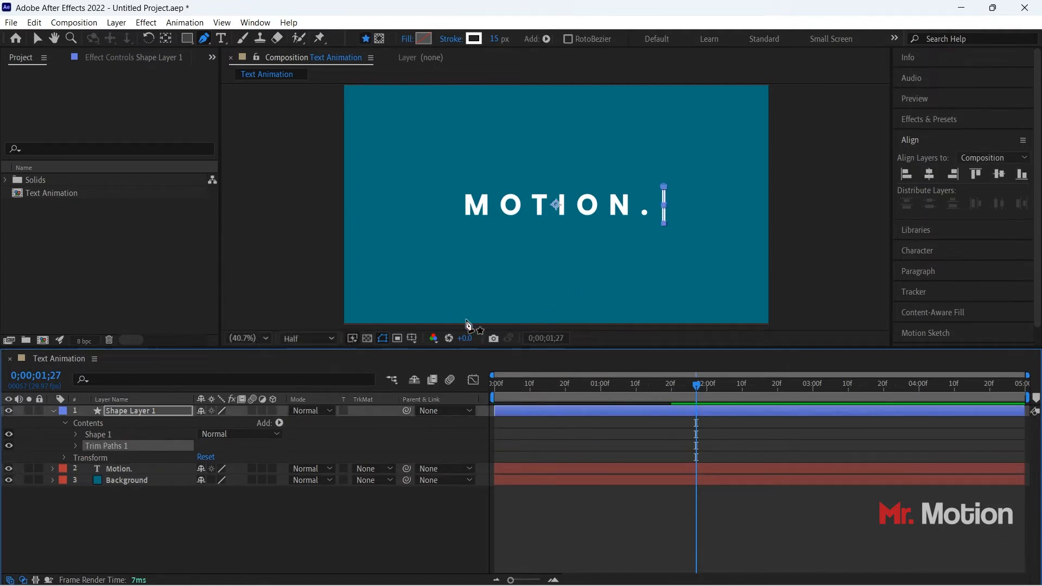
{"action": "left_click", "coordinate": [76, 446]}
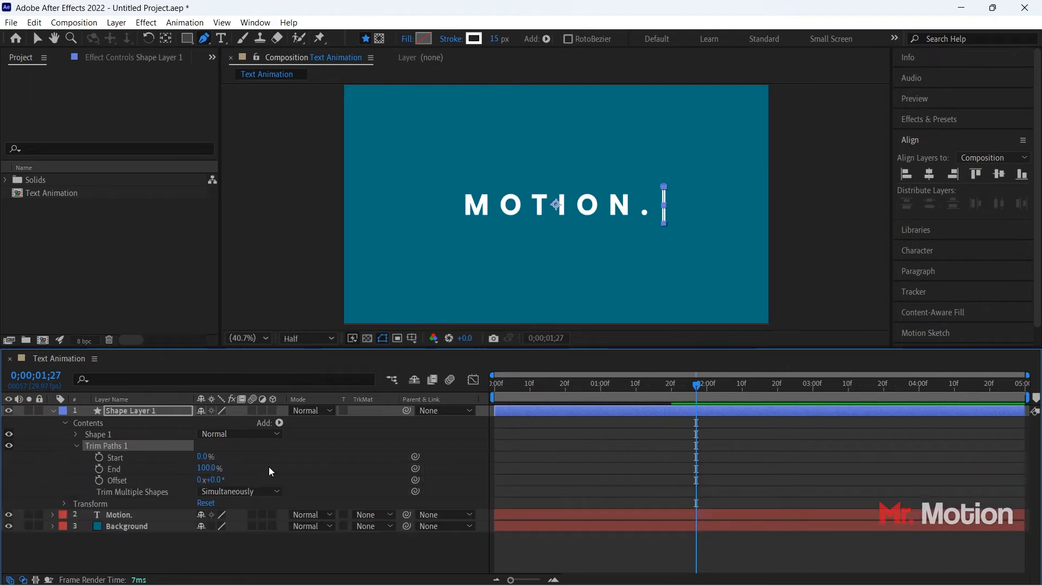
{"action": "left_click", "coordinate": [203, 458]}
{"action": "type", "text": "50"}
{"action": "key", "text": "Return"}
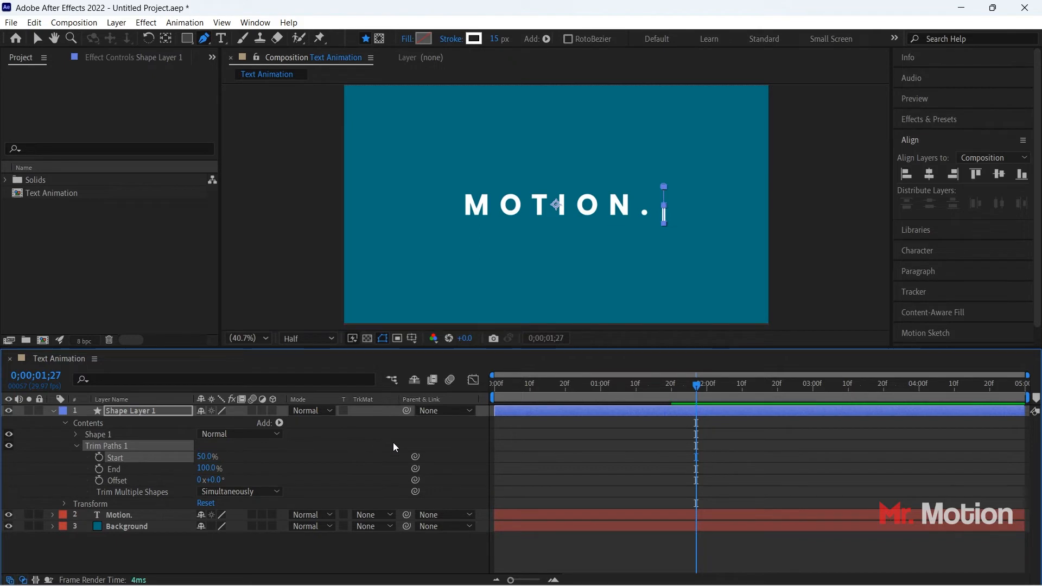
{"action": "left_click", "coordinate": [206, 468]}
{"action": "type", "text": "50"}
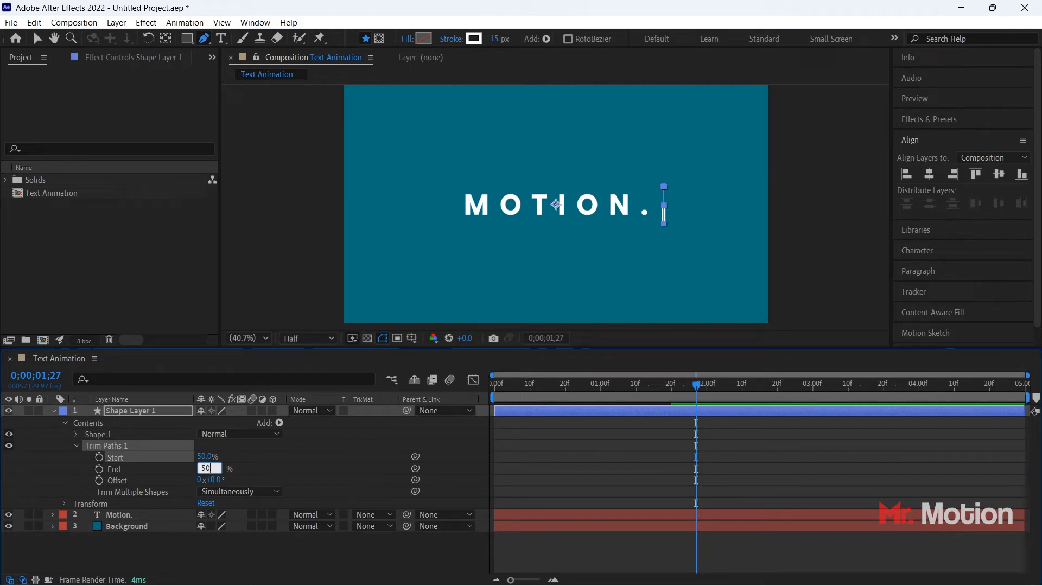
{"action": "key", "text": "Return"}
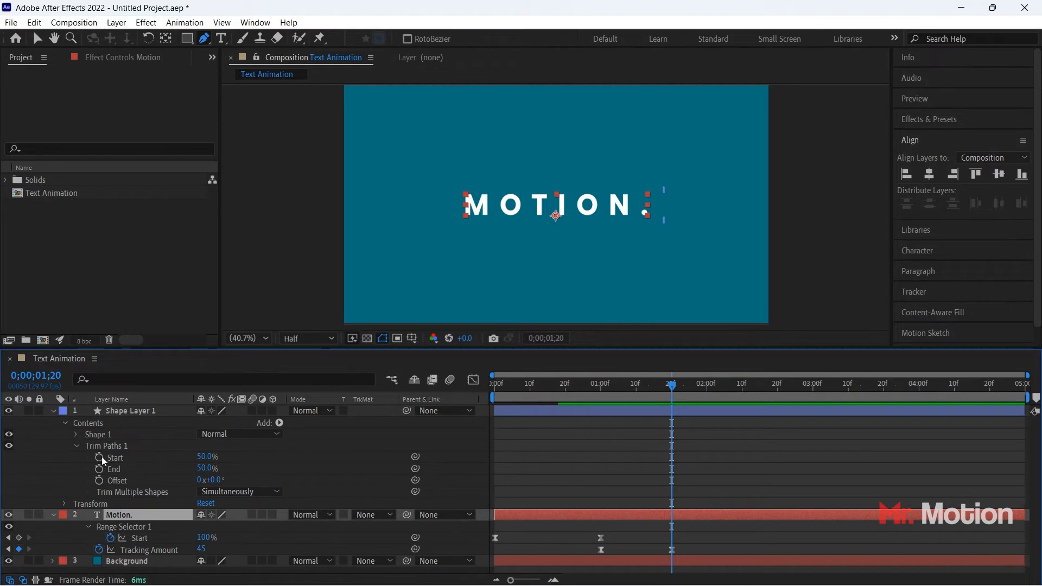
- Keyframe Trim Paths Start and End at 50% at 0;00;01;20, with Start 0% and End 100% at 0;00;02;10
{"action": "left_click", "coordinate": [98, 458]}
{"action": "left_click", "coordinate": [99, 469]}
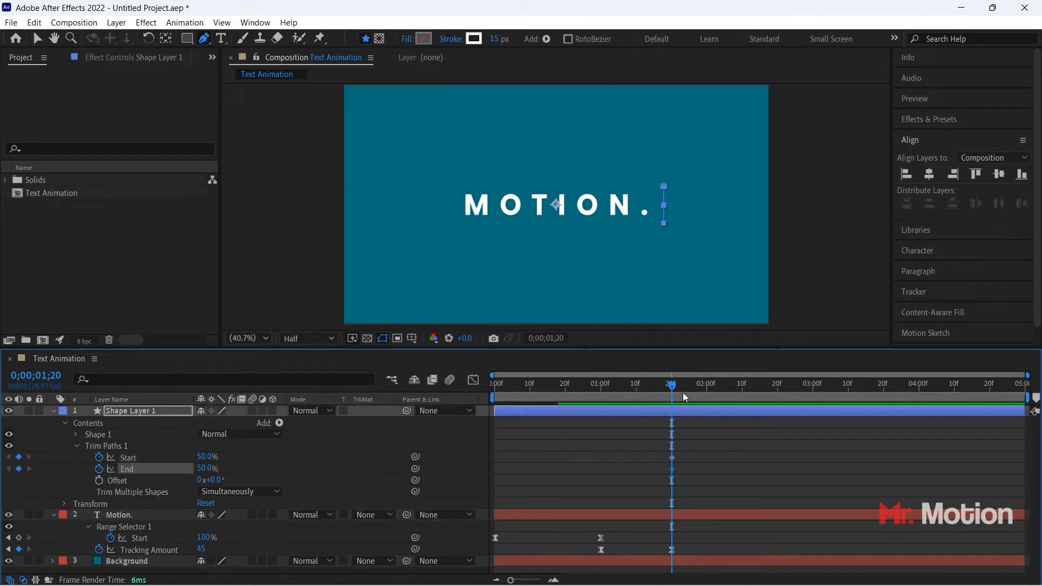
{"action": "left_click_drag", "start_coordinate": [686, 383], "coordinate": [743, 390]}
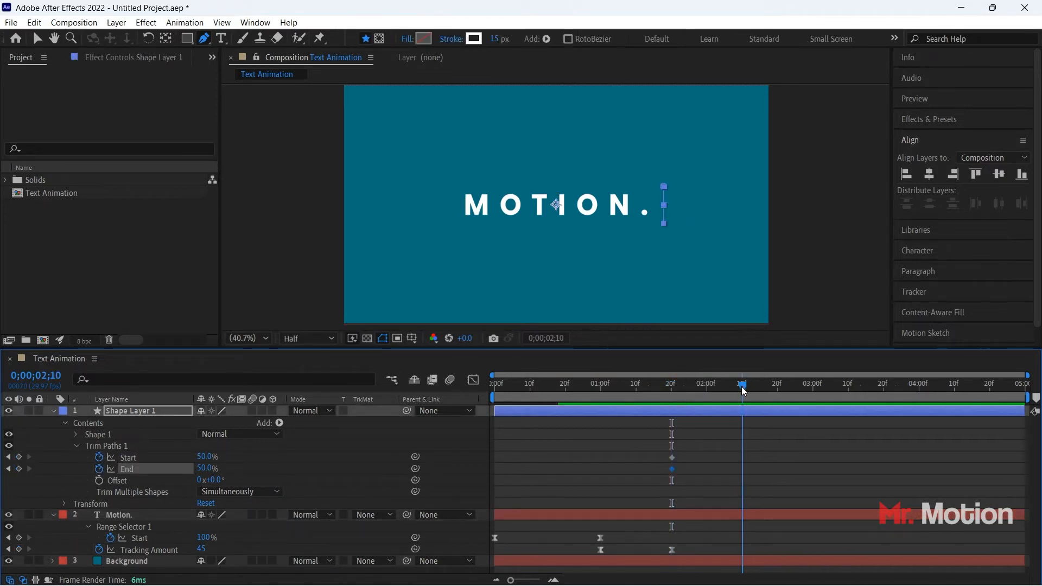
{"action": "left_click", "coordinate": [207, 457]}
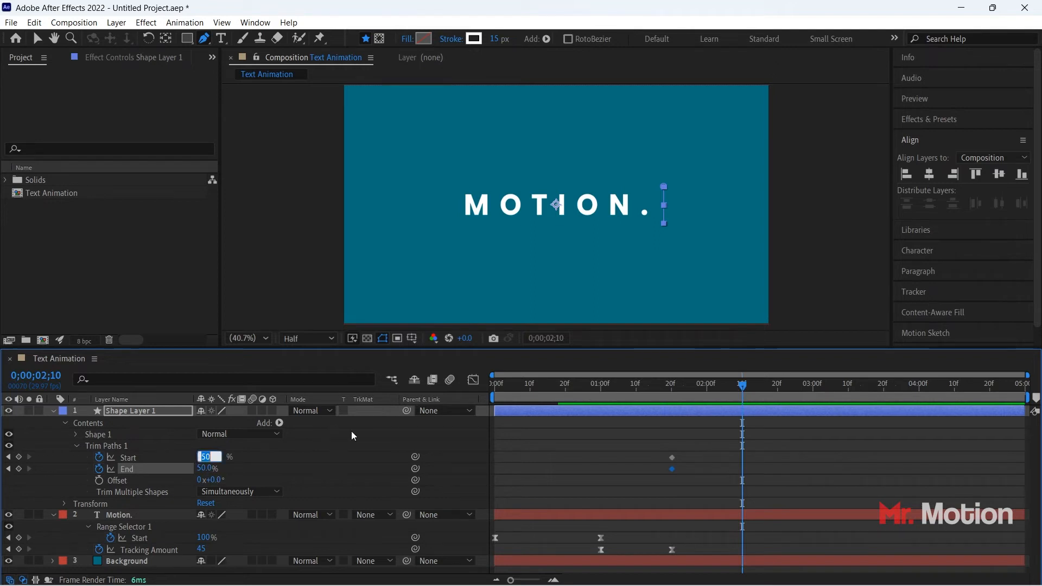
{"action": "type", "text": "0"}
{"action": "key", "text": "Return"}
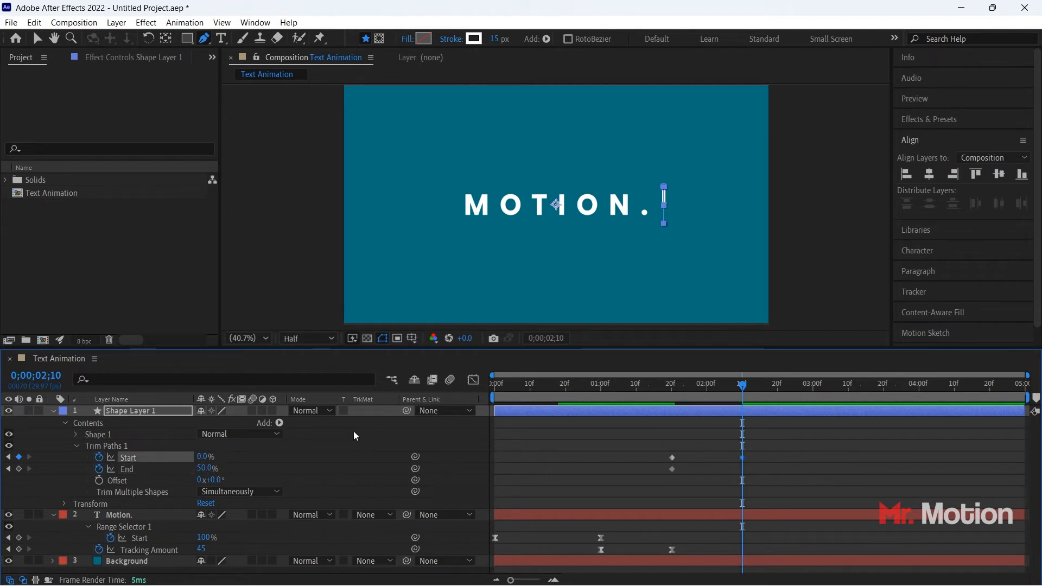
{"action": "left_click", "coordinate": [207, 468]}
{"action": "type", "text": "100"}
{"action": "key", "text": "Return"}
- Apply Easy Ease to all Trim Paths Start and End keyframes and preview the line growing
{"action": "left_click_drag", "start_coordinate": [762, 446], "coordinate": [660, 484]}
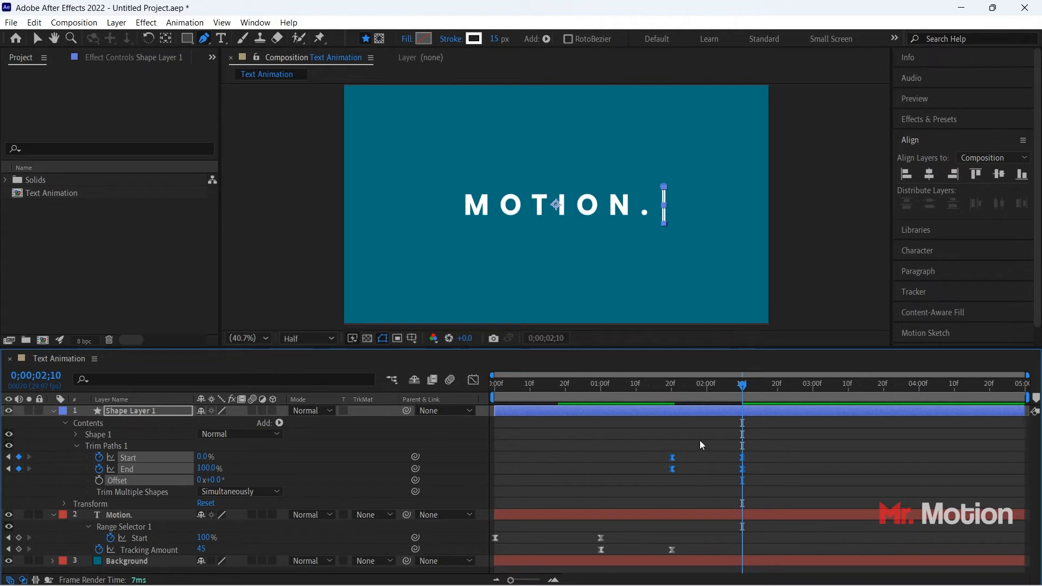
{"action": "left_click", "coordinate": [585, 384]}
{"action": "key", "text": "space"}
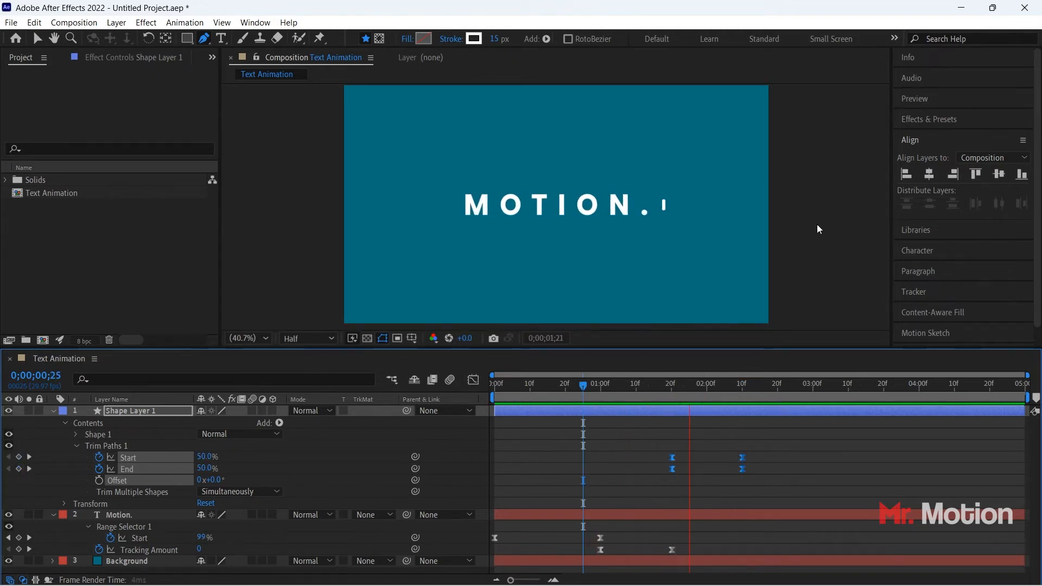
{"action": "key", "text": "space"}
- Shift the ending Trim Paths Start and End keyframes earlier to 0;00;02;02 and preview the faster line growth
{"action": "left_click_drag", "start_coordinate": [753, 447], "coordinate": [714, 474]}
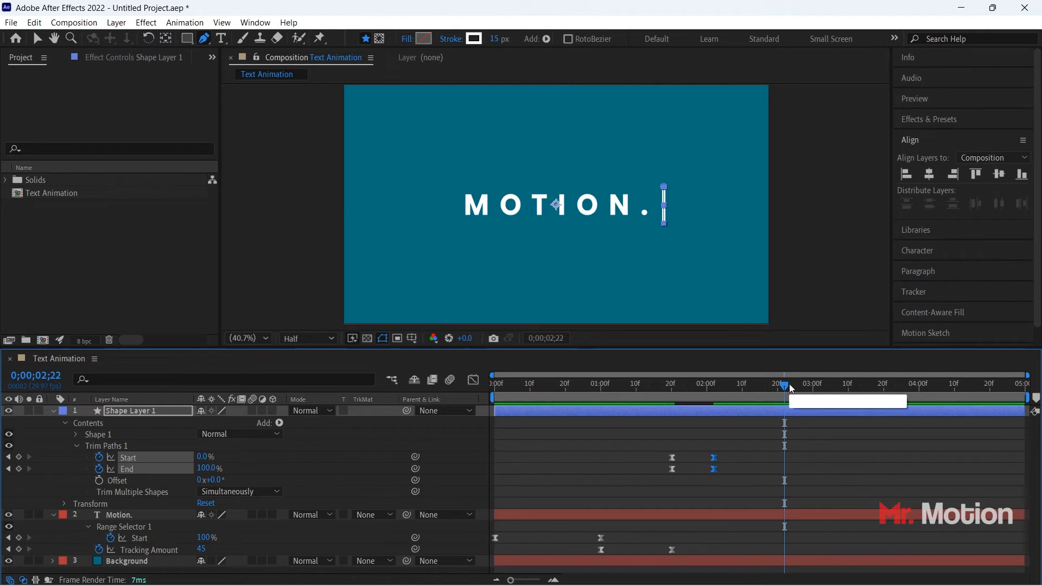
{"action": "left_click", "coordinate": [659, 386]}
{"action": "key", "text": "space"}
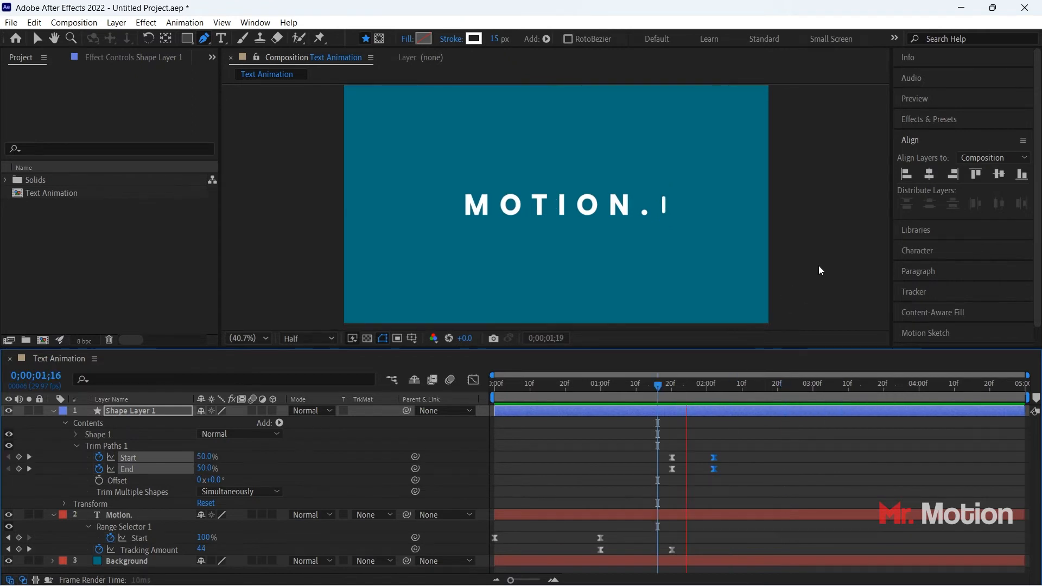
{"action": "left_click", "coordinate": [727, 462]}
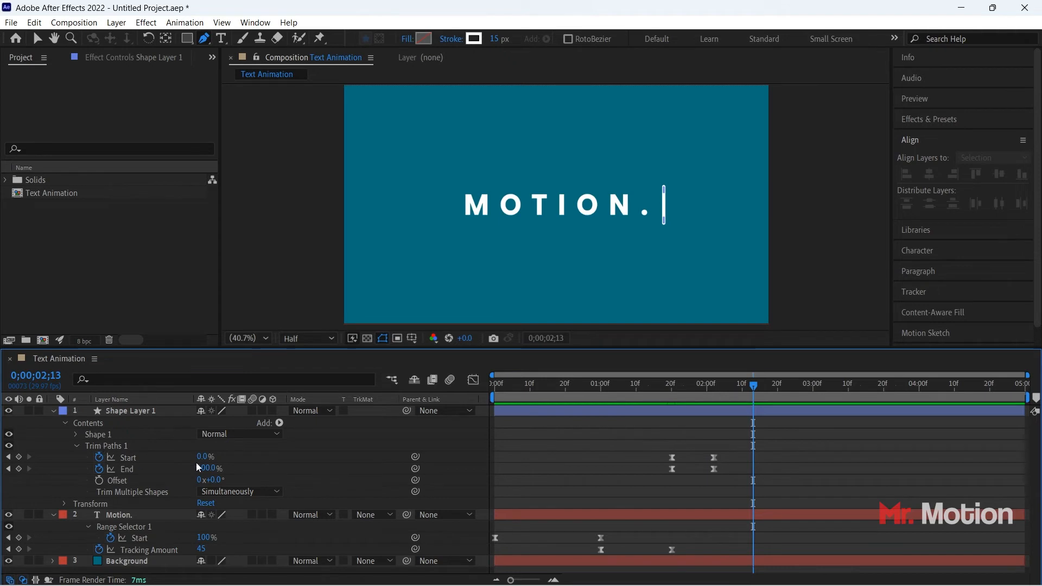
- Add a Position keyframe to the line's shape layer at 0;00;02;02, where the trim animation ends
{"action": "left_click", "coordinate": [64, 501]}
{"action": "scroll", "coordinate": [131, 460], "scroll_direction": "down", "scroll_amount": 3}
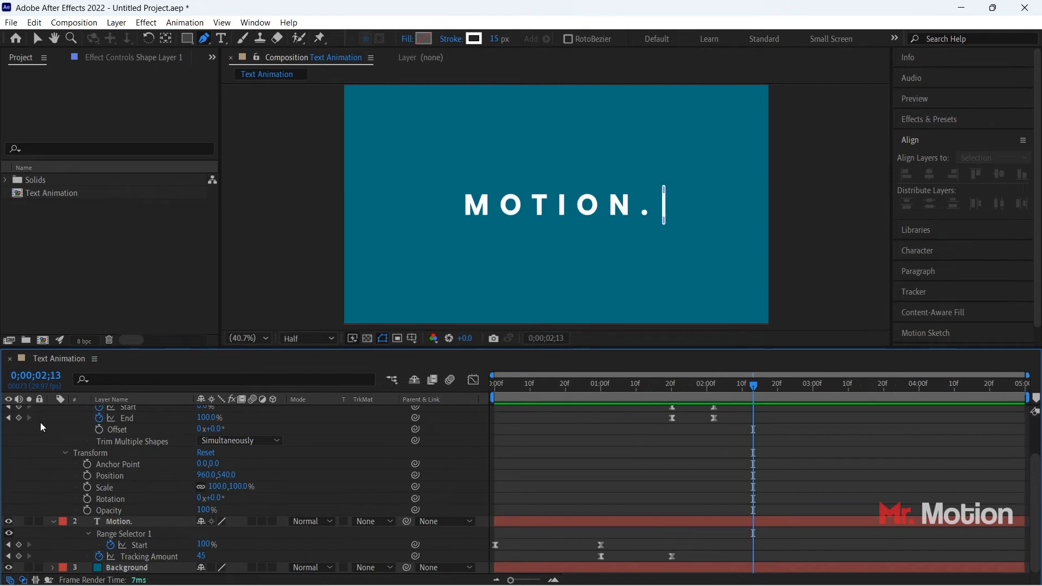
{"action": "left_click", "coordinate": [8, 418]}
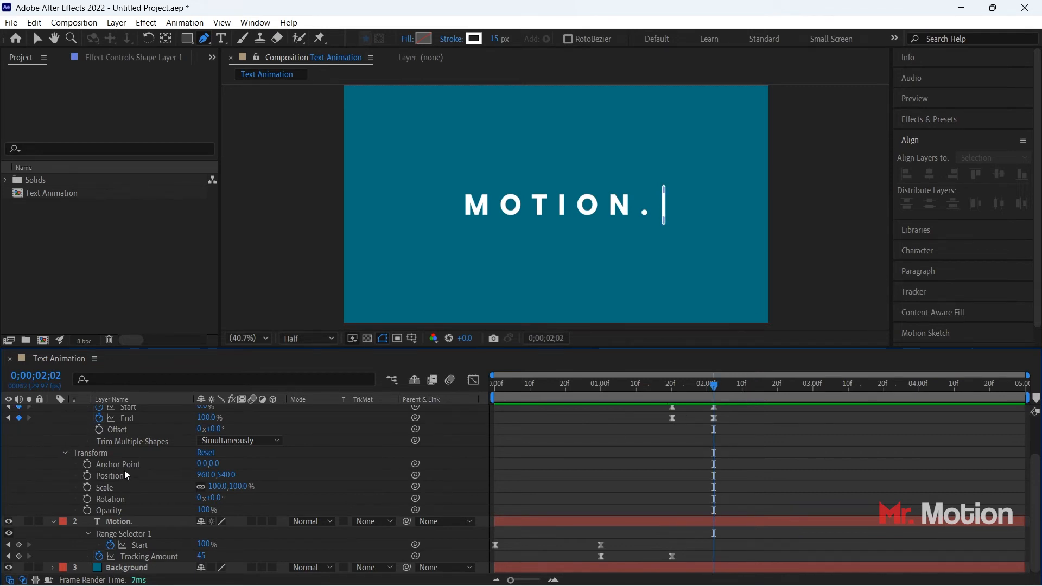
{"action": "left_click", "coordinate": [86, 477]}
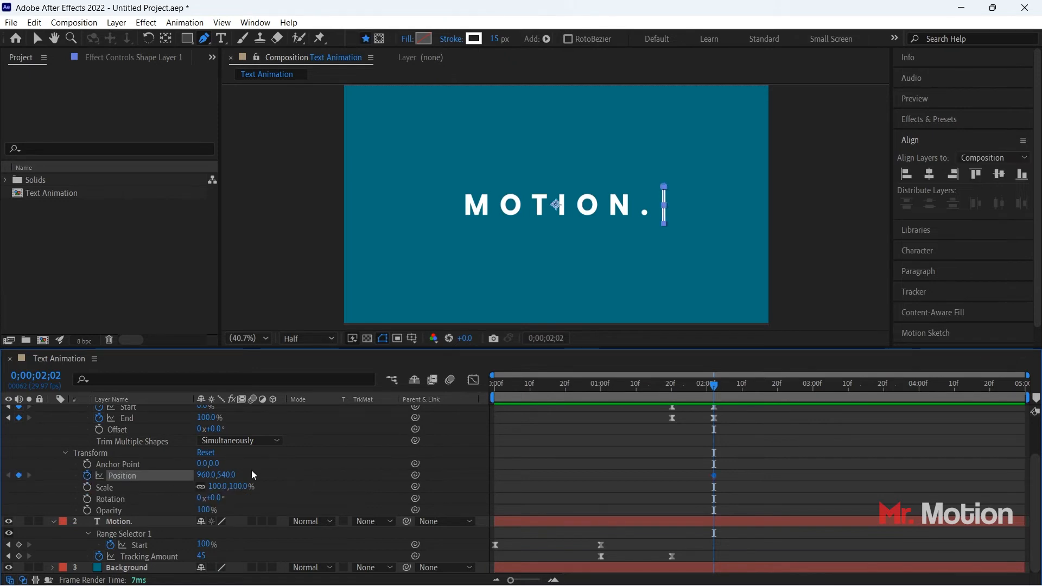
- At 0;00;02;20, set the line's X position to 1.0, just before the "M", and Easy Ease both Position keyframes
{"action": "left_click_drag", "start_coordinate": [714, 385], "coordinate": [778, 385]}
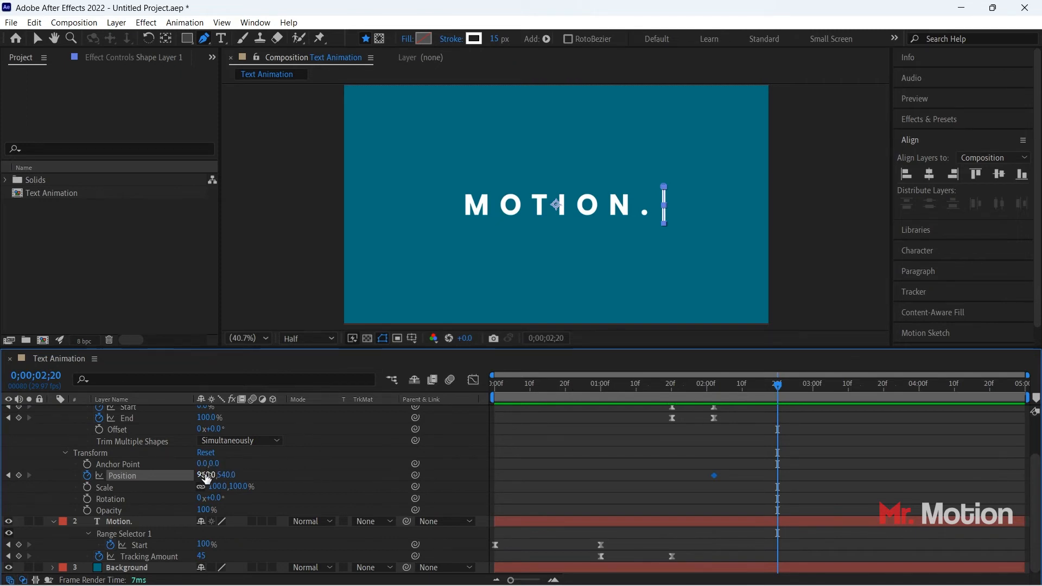
{"action": "left_click_drag", "start_coordinate": [206, 478], "coordinate": [50, 483]}
{"action": "left_click_drag", "start_coordinate": [802, 469], "coordinate": [693, 503]}
{"action": "key", "text": "F9"}
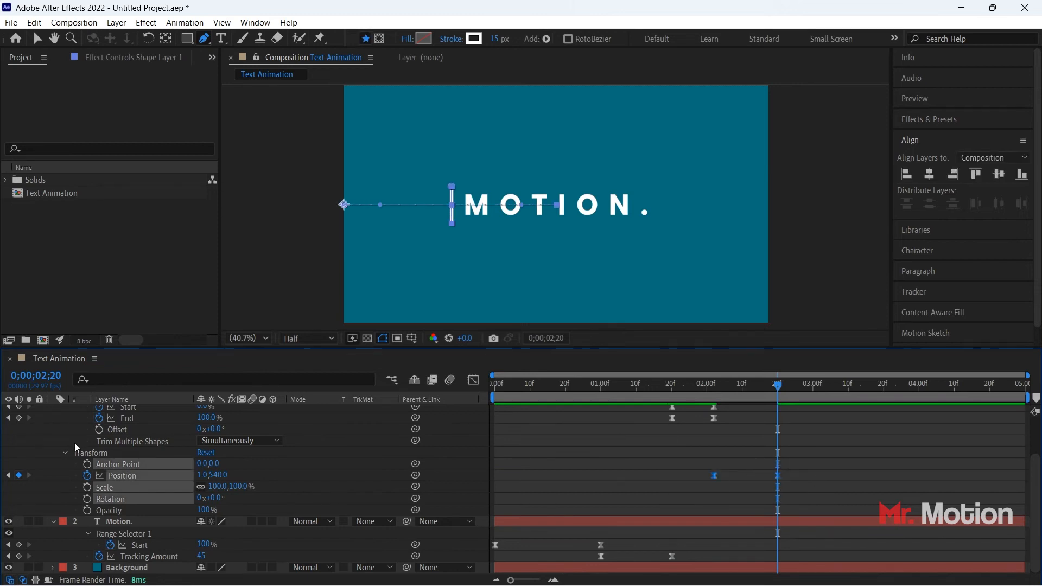
- Collapse the properties of the shape and text layers and deselect everything
{"action": "scroll", "coordinate": [72, 437], "scroll_direction": "up", "scroll_amount": 2}
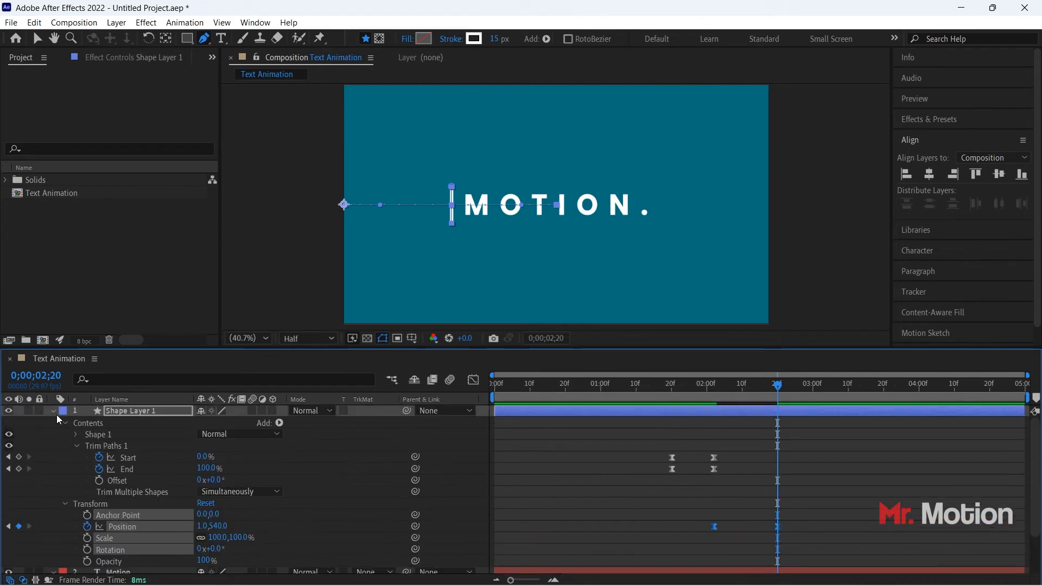
{"action": "left_click", "coordinate": [54, 412]}
{"action": "left_click", "coordinate": [54, 423]}
{"action": "left_click", "coordinate": [150, 503]}
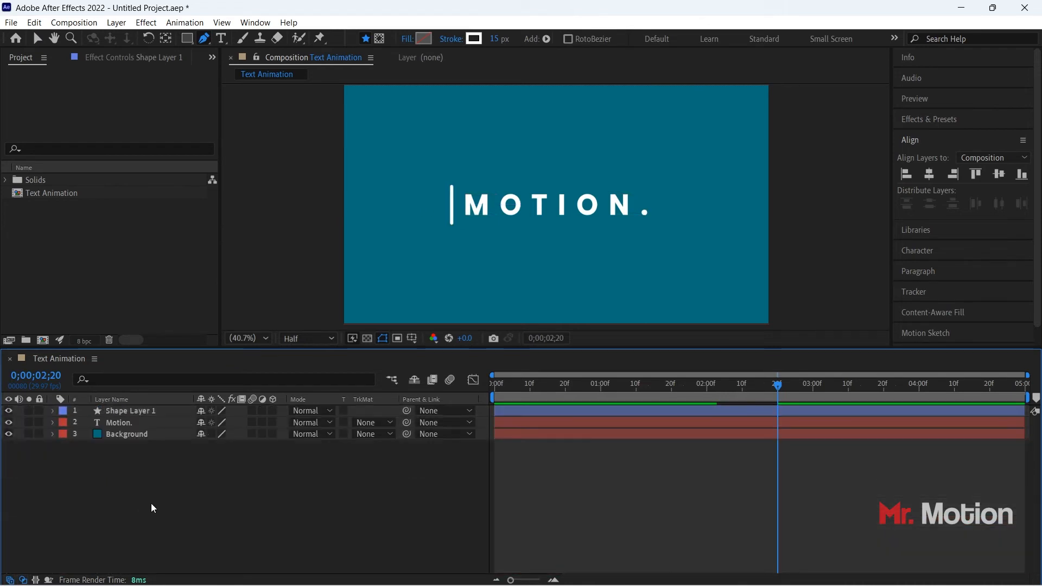
- Show the line layer's keyframes, go to its first Position keyframe at 0;00;02;02 and collapse the layer again
{"action": "left_click", "coordinate": [187, 38]}
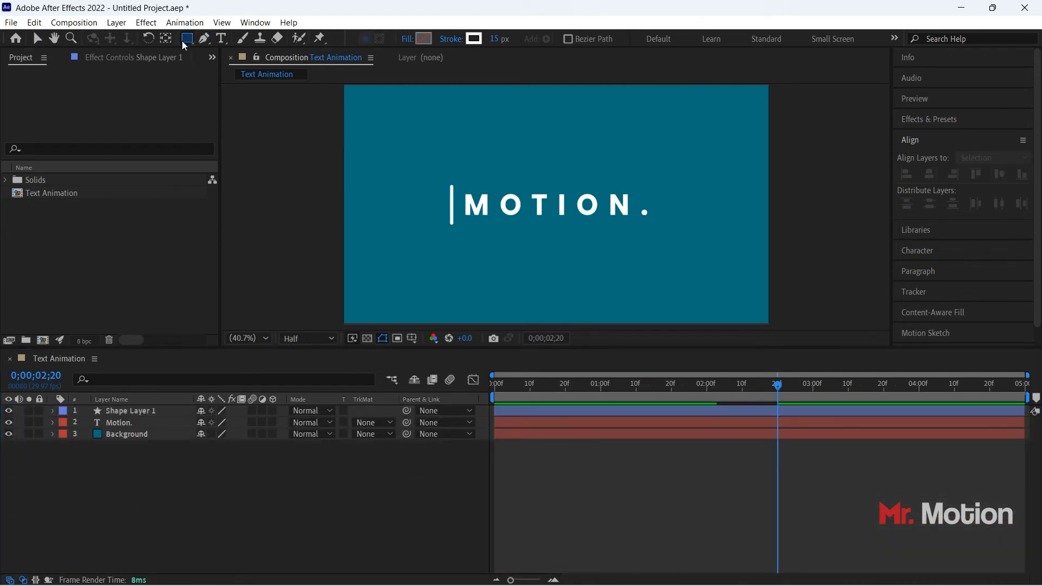
{"action": "key", "text": "v"}
{"action": "key", "text": "u"}
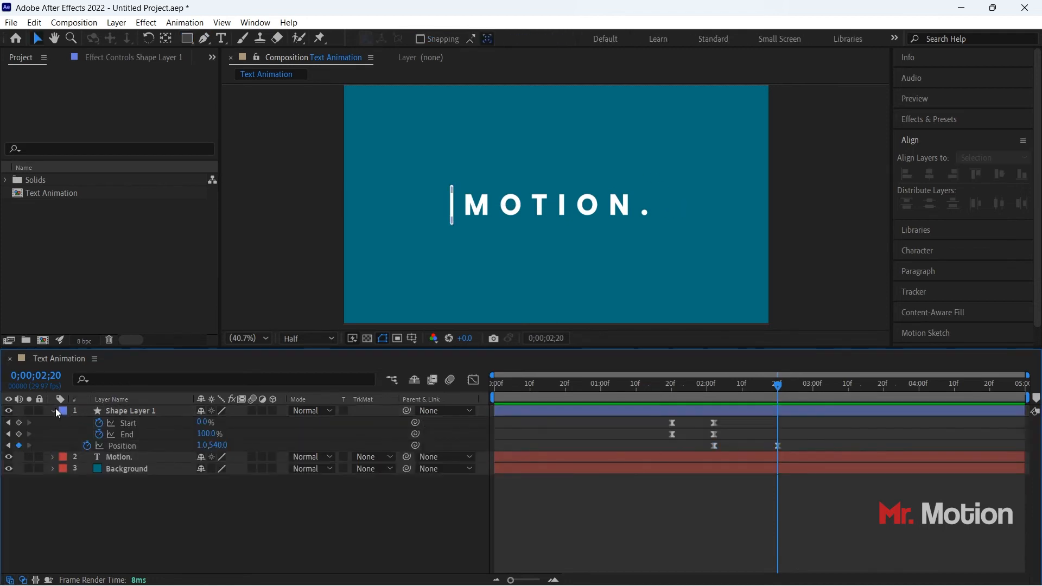
{"action": "left_click", "coordinate": [9, 445]}
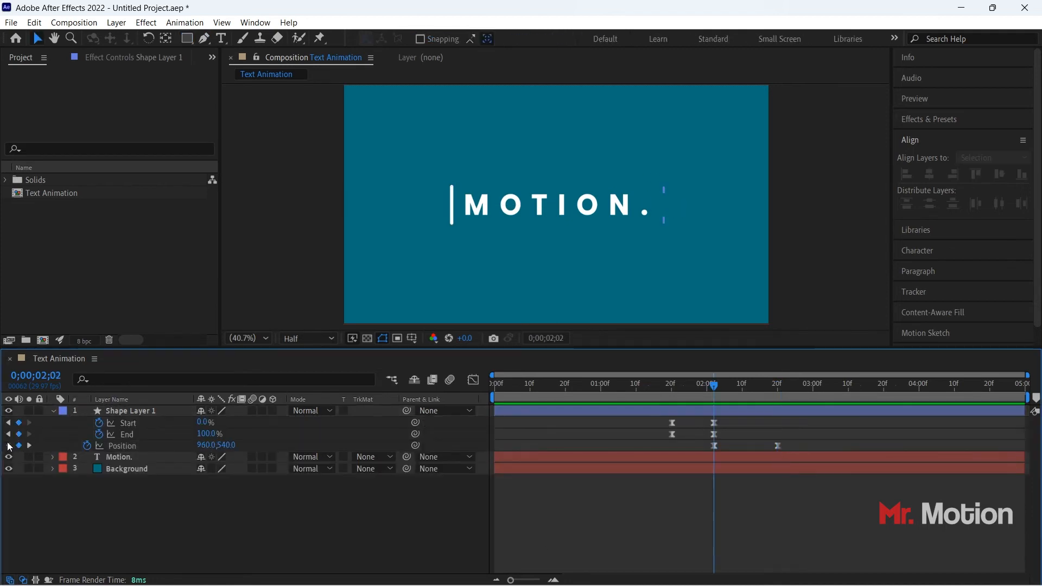
{"action": "left_click", "coordinate": [53, 411]}
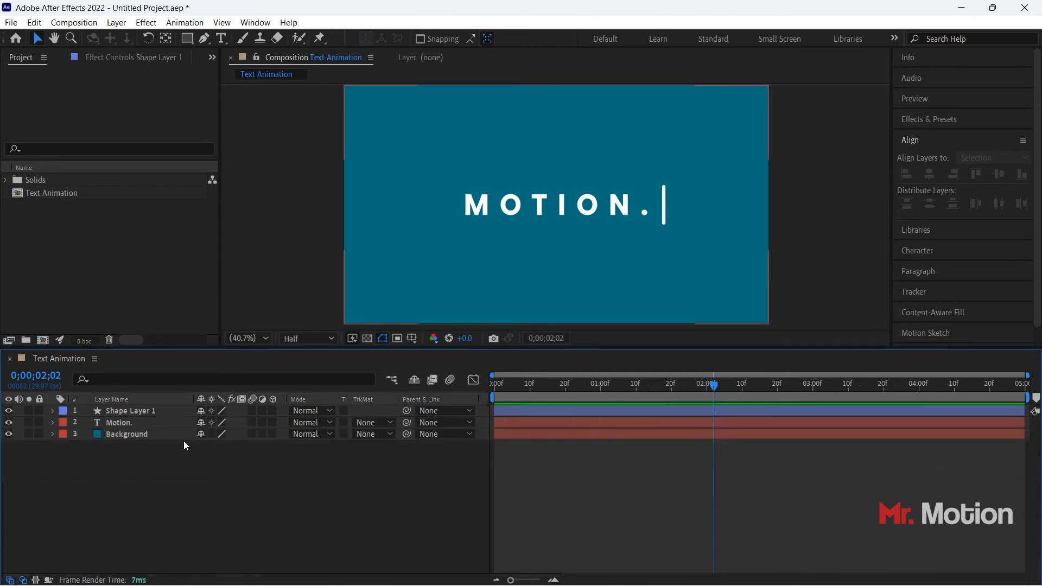
- Draw a rectangular mask on the text layer around "MOTION.", ending at the line, and keyframe its Mask Path at 0;00;02;02
{"action": "left_click", "coordinate": [145, 422]}
{"action": "left_click", "coordinate": [189, 37]}
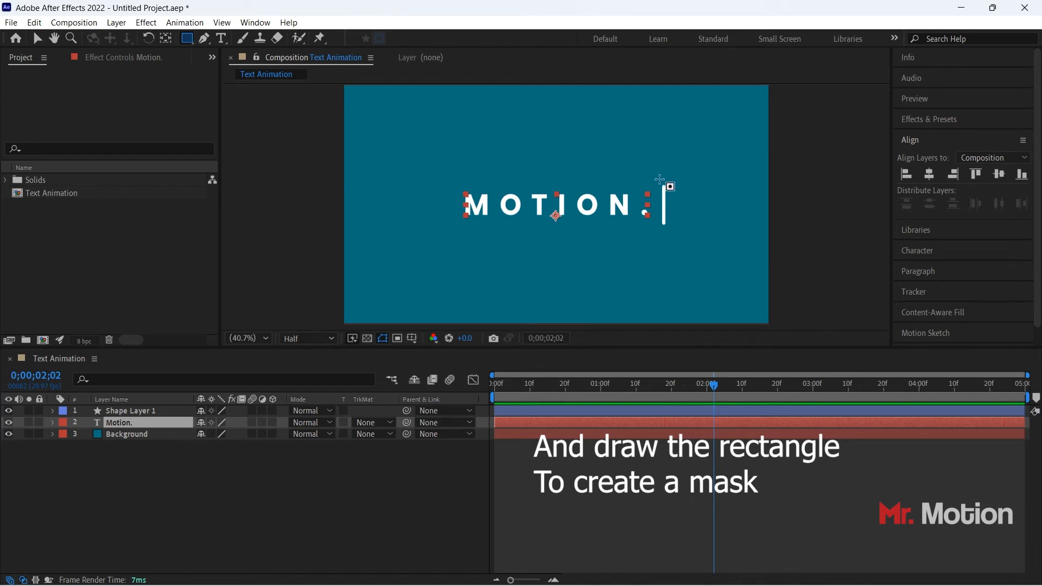
{"action": "left_click_drag", "start_coordinate": [664, 179], "coordinate": [448, 232]}
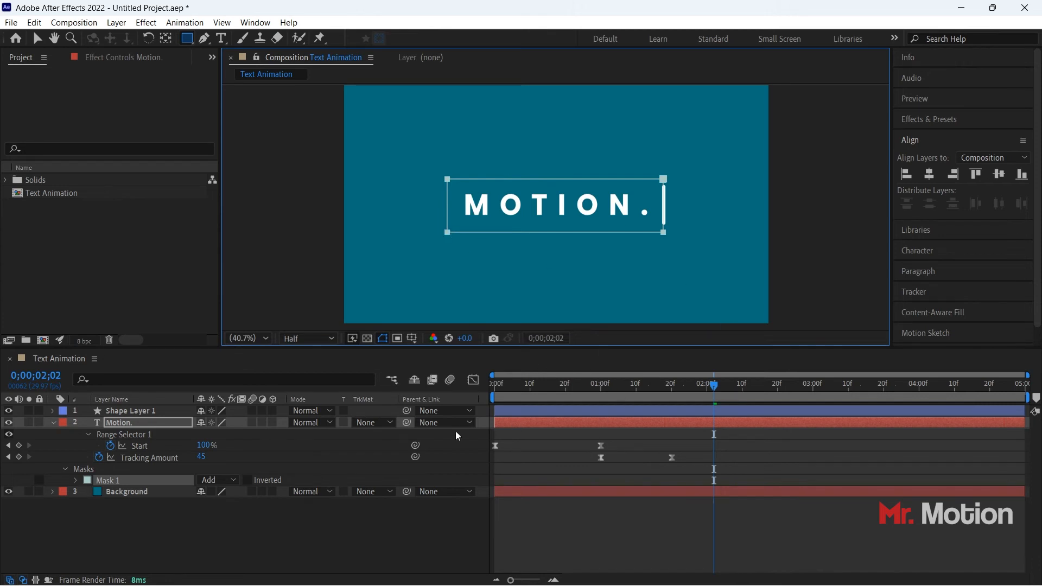
{"action": "left_click", "coordinate": [75, 481]}
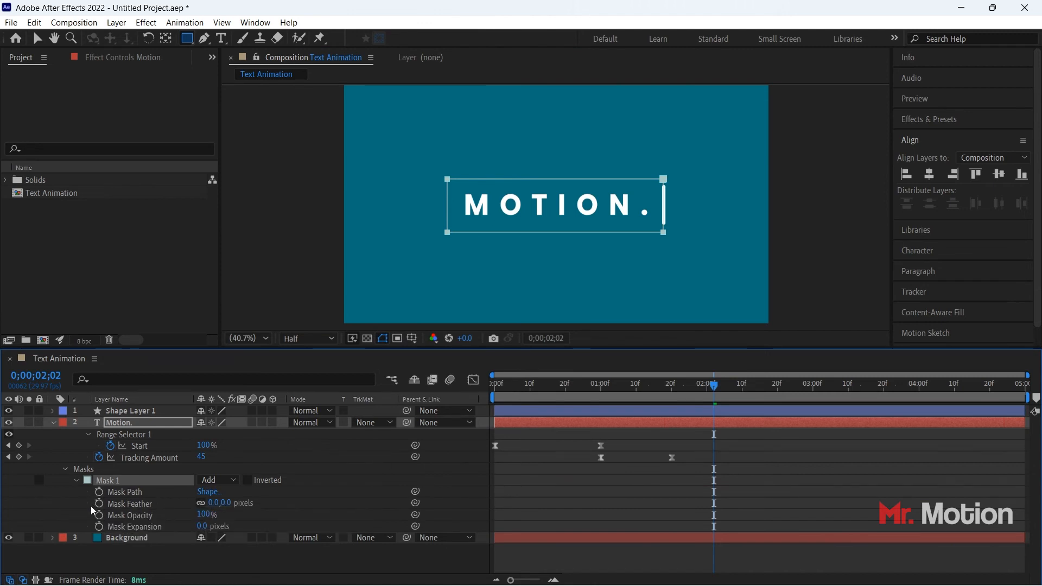
{"action": "left_click", "coordinate": [99, 492]}
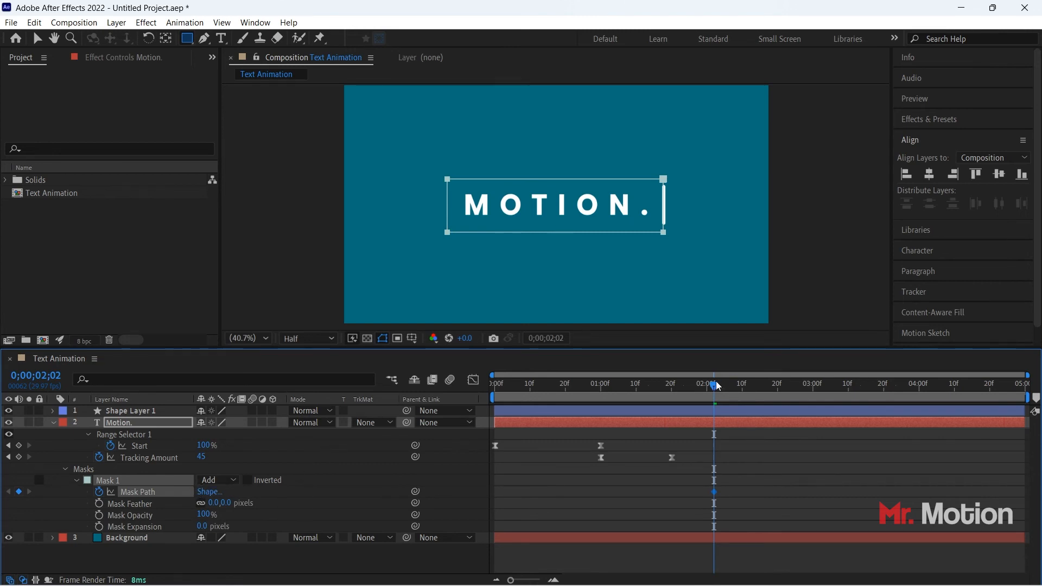
- At 0;00;02;20, move the text layer's mask left until its right edge meets the line, and Easy Ease both Mask Path keyframes
{"action": "mouse_move", "coordinate": [728, 386]}
{"action": "left_mouse_down"}
{"action": "mouse_move", "coordinate": [768, 385]}
{"action": "mouse_move", "coordinate": [744, 380]}
{"action": "left_mouse_up"}
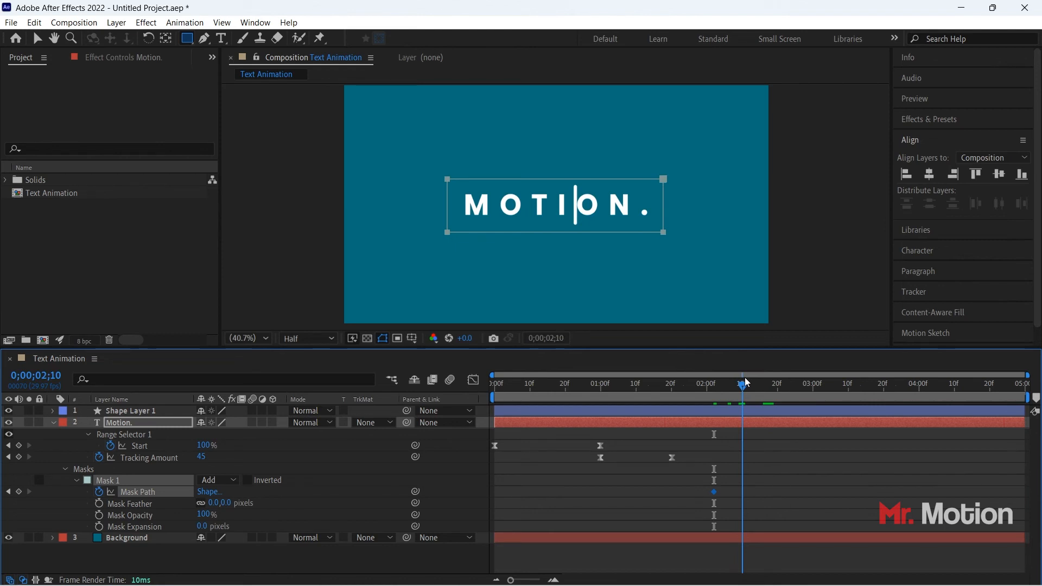
{"action": "left_click_drag", "start_coordinate": [770, 378], "coordinate": [781, 376]}
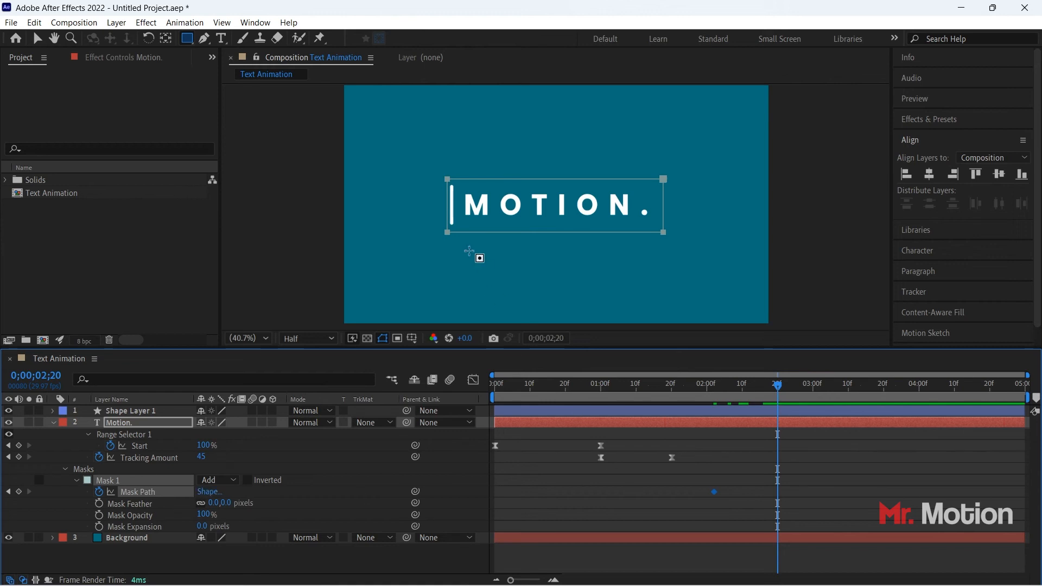
{"action": "left_click", "coordinate": [38, 38]}
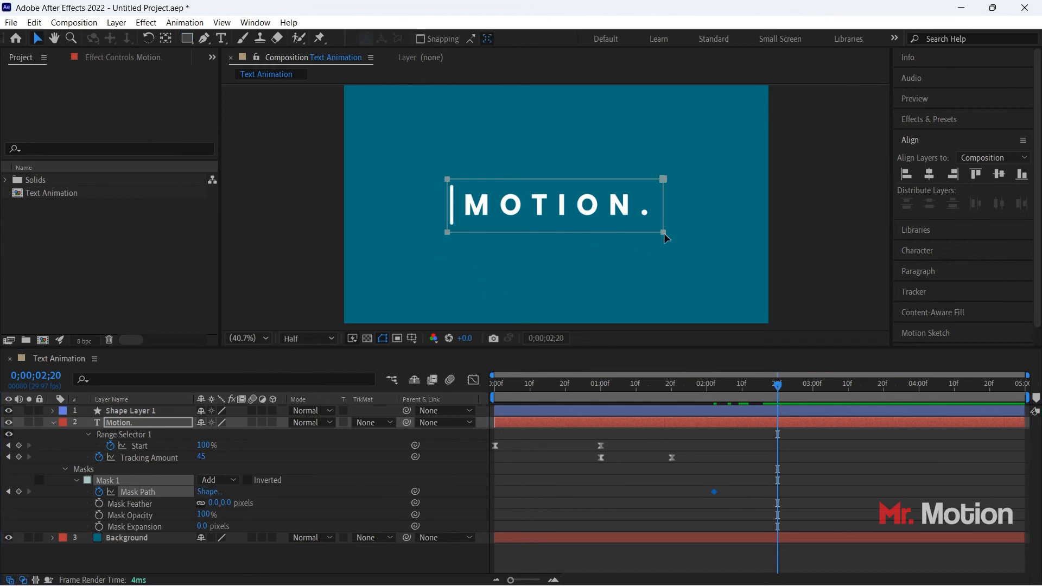
{"action": "left_click_drag", "start_coordinate": [663, 234], "coordinate": [449, 236]}
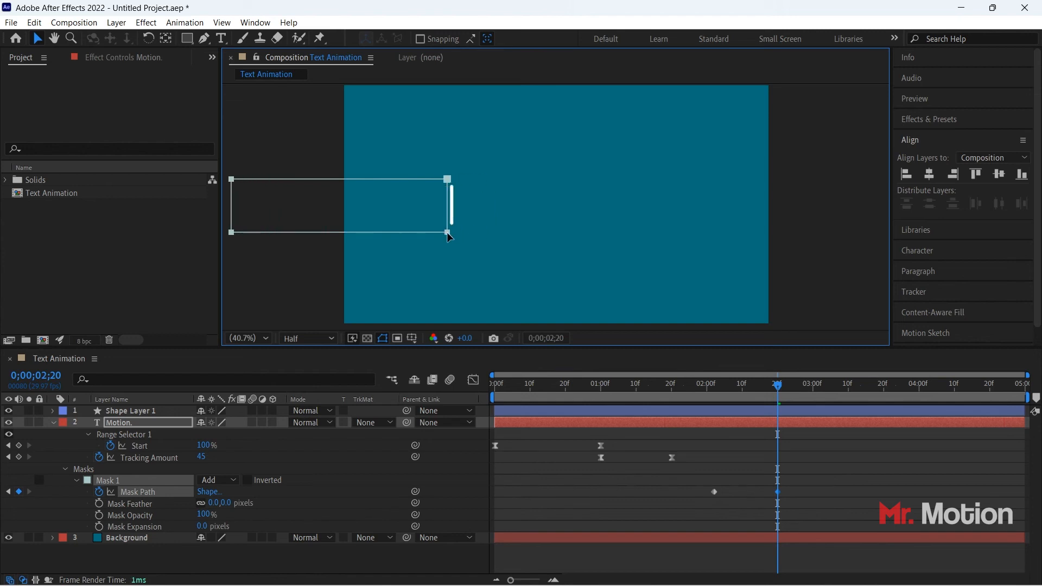
{"action": "left_click_drag", "start_coordinate": [794, 483], "coordinate": [700, 511]}
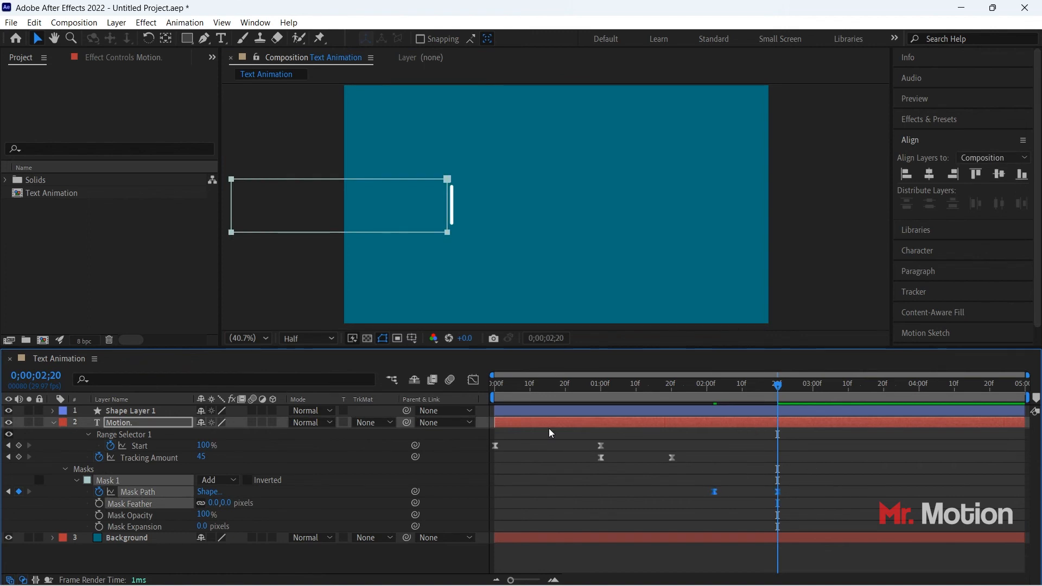
- Copy the line layer's Start and End keyframes, paste them at 0;00;02;20 and time-reverse the pasted keyframes
{"action": "left_click", "coordinate": [113, 412]}
{"action": "key", "text": "u"}
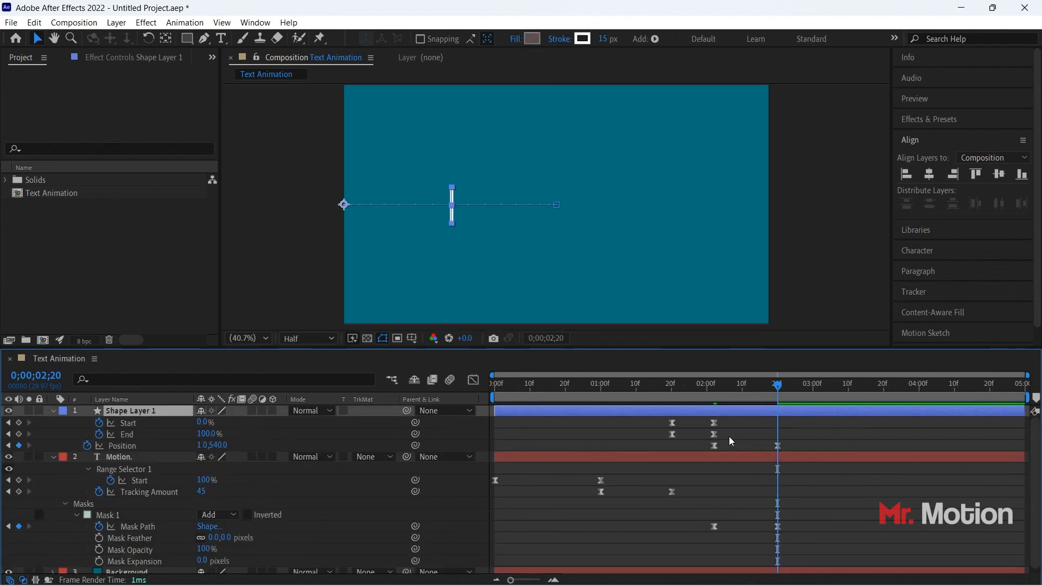
{"action": "left_click_drag", "start_coordinate": [729, 419], "coordinate": [666, 440]}
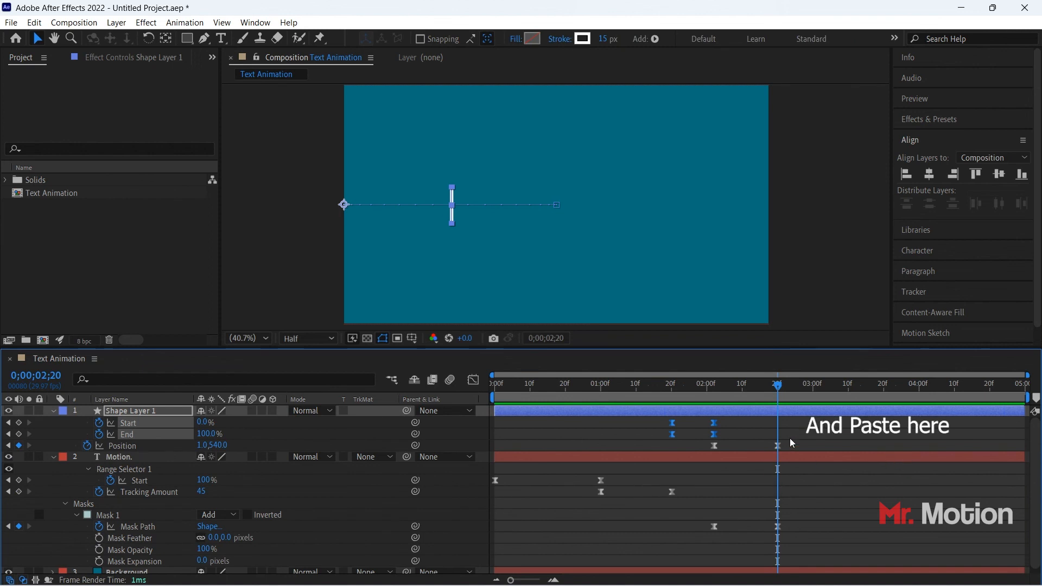
{"action": "key", "text": "ctrl+v"}
{"action": "right_click", "coordinate": [820, 434]}
{"action": "mouse_move", "coordinate": [885, 432]}
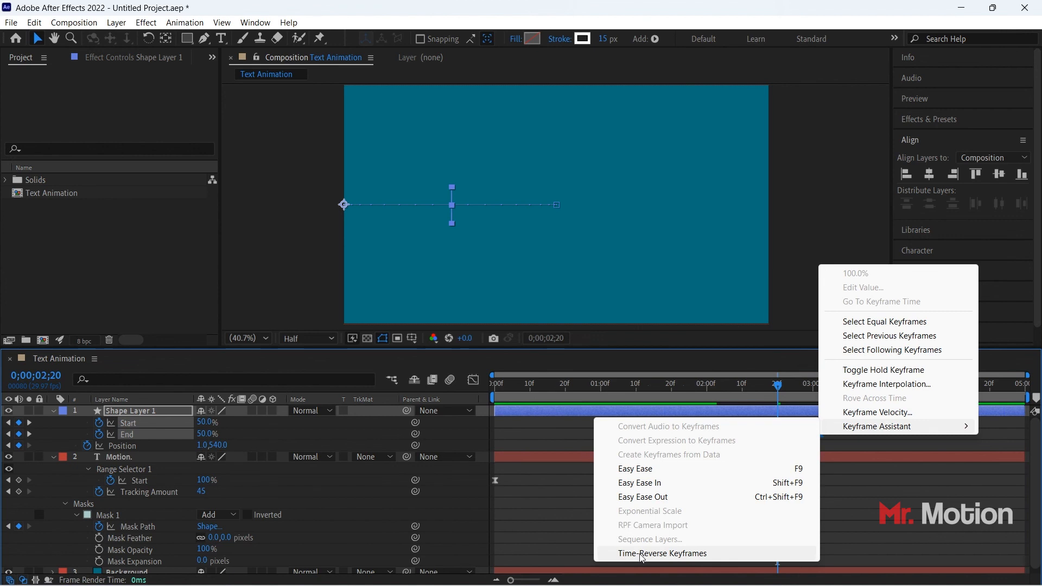
{"action": "left_click", "coordinate": [662, 553]}
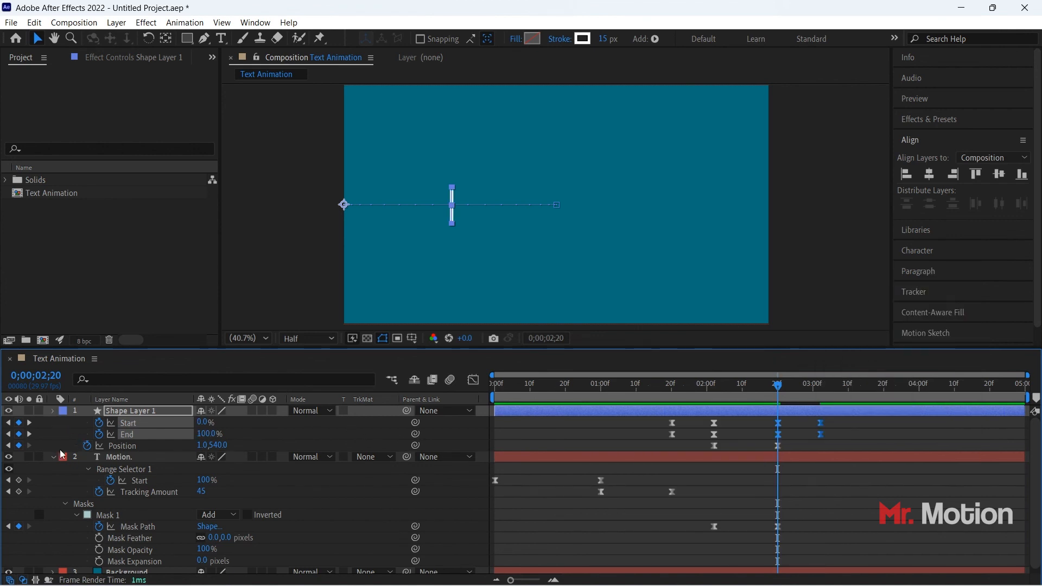
- Collapse the properties of the line and text layers and clear the layer selection
{"action": "key", "text": "u"}
{"action": "left_click", "coordinate": [53, 423]}
{"action": "left_click", "coordinate": [384, 514]}
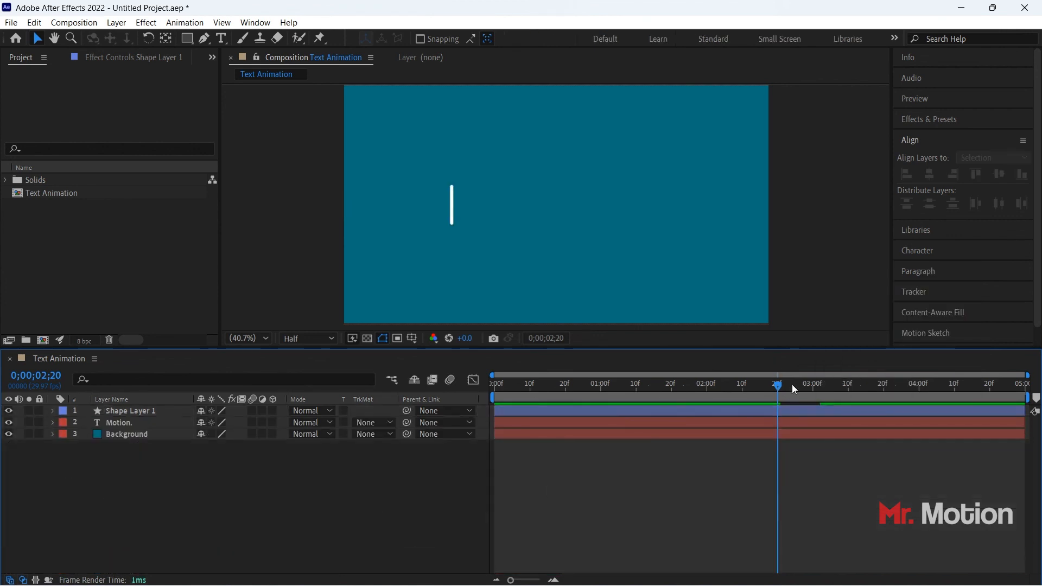
- Preview the whole text animation from the first frame
{"action": "left_click_drag", "start_coordinate": [778, 386], "coordinate": [321, 384]}
{"action": "key", "text": "space"}
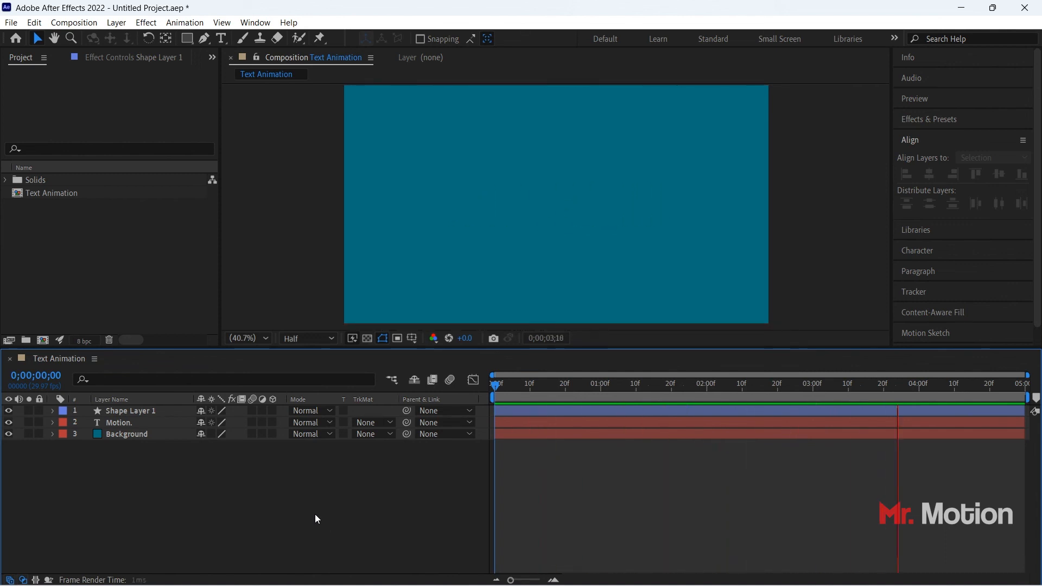
{"action": "key", "text": "space"}
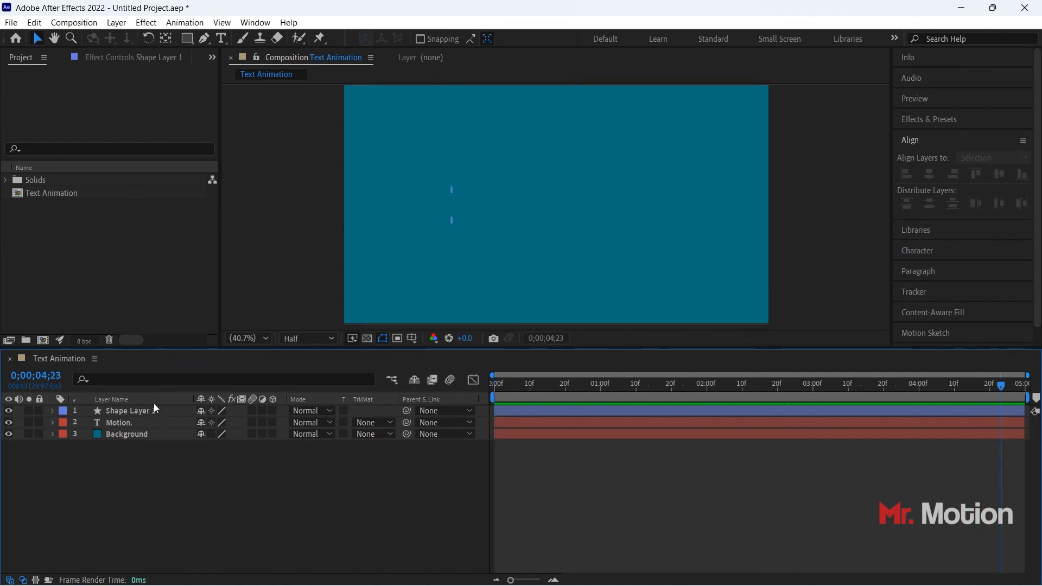
- Show the line layer's keyframes, end the work area at its last Start and End keyframes at 0;00;03;02, and preview the result
{"action": "left_click", "coordinate": [152, 410]}
{"action": "key", "text": "u"}
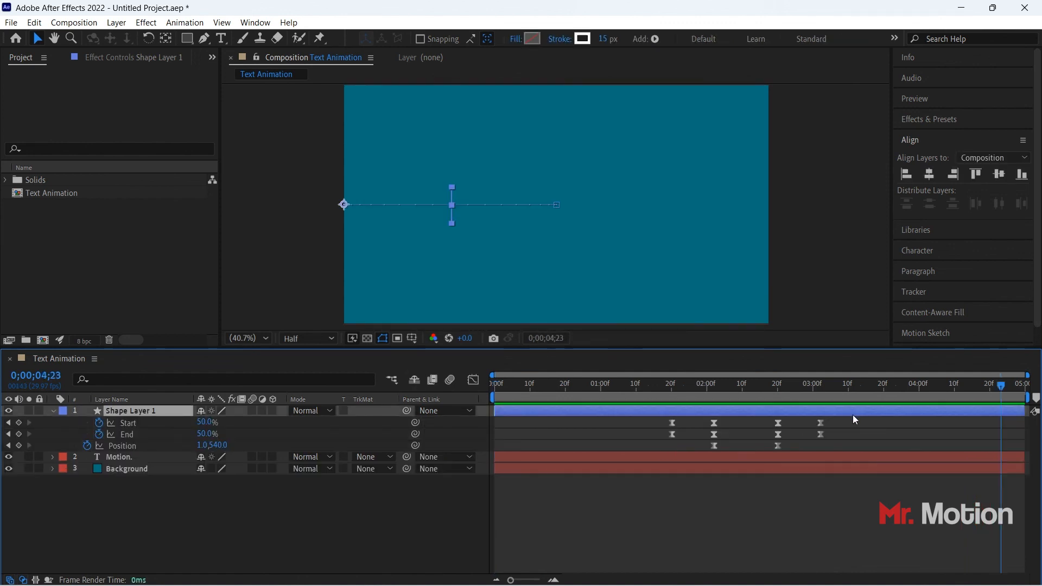
{"action": "left_click_drag", "start_coordinate": [1003, 387], "coordinate": [822, 387]}
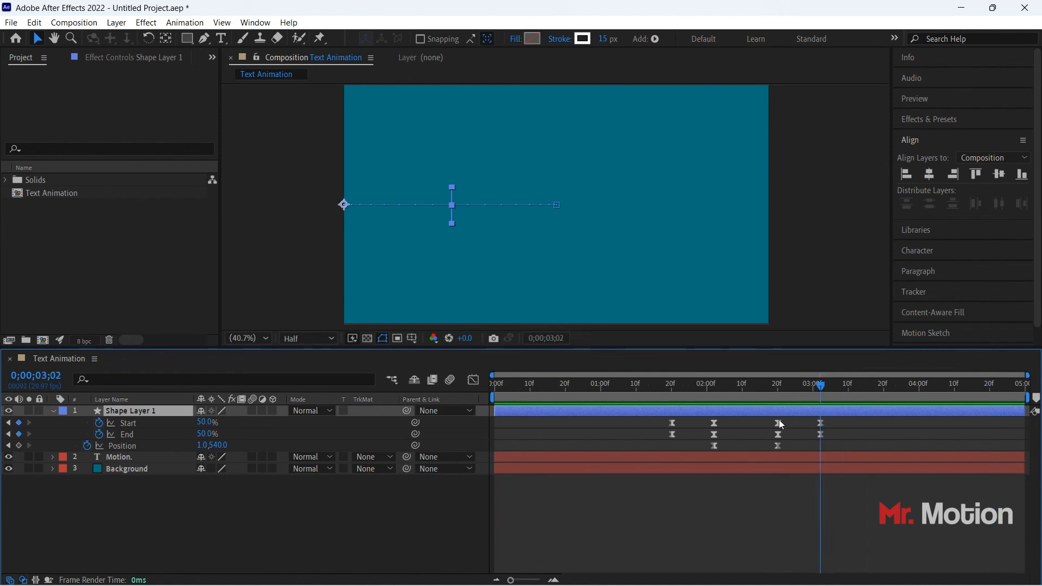
{"action": "key", "text": "n"}
{"action": "key", "text": "space"}
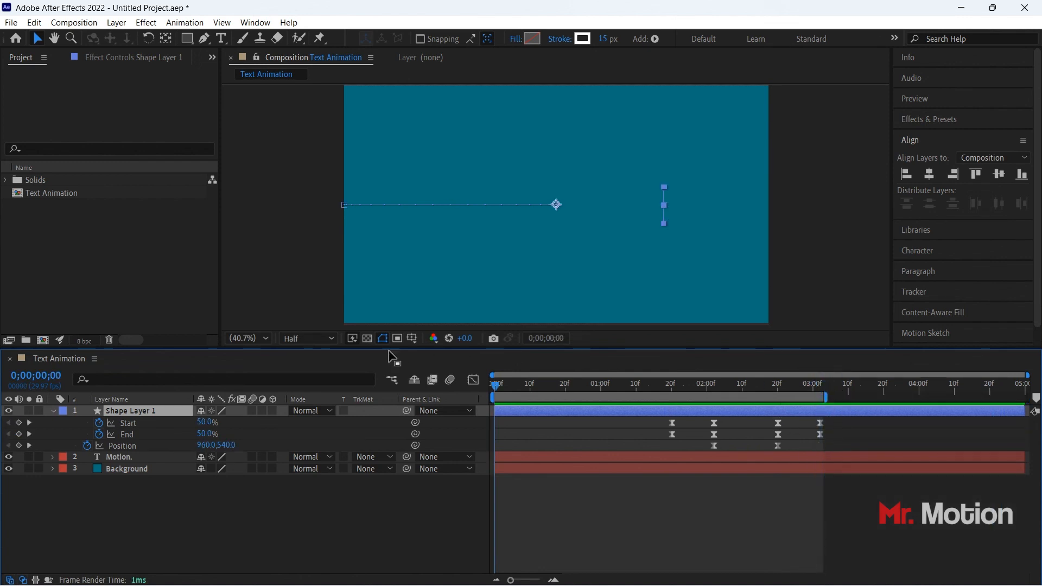